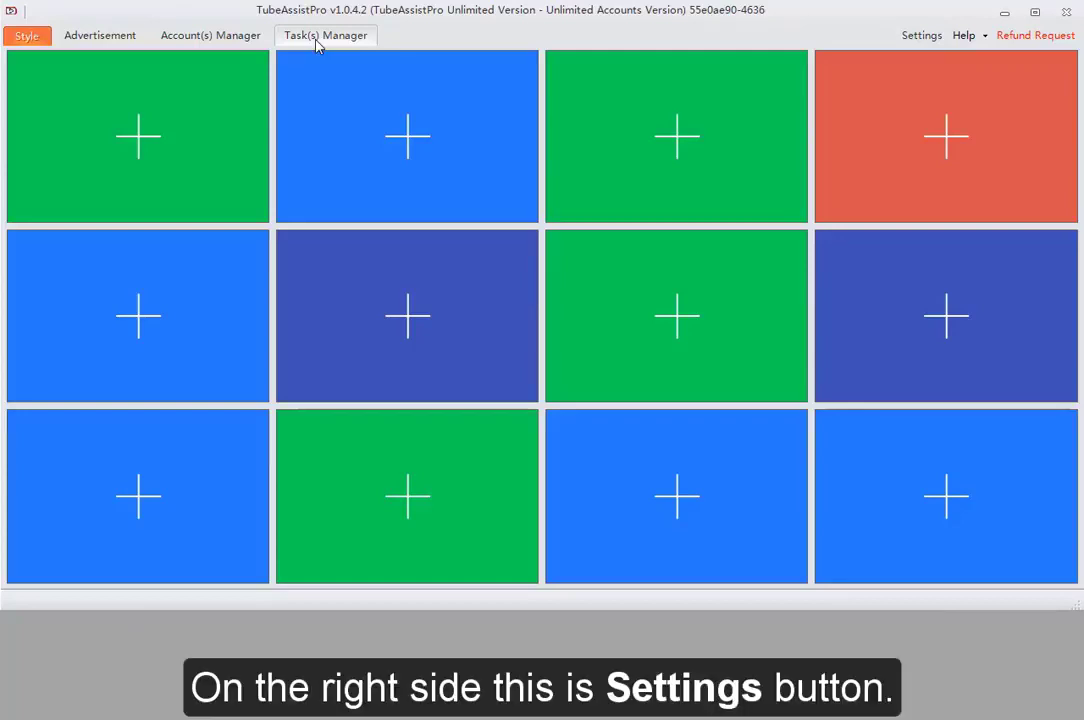
Turn off the Advertisement option in the program settings and save the change
{"action": "left_click", "coordinate": [922, 37]}
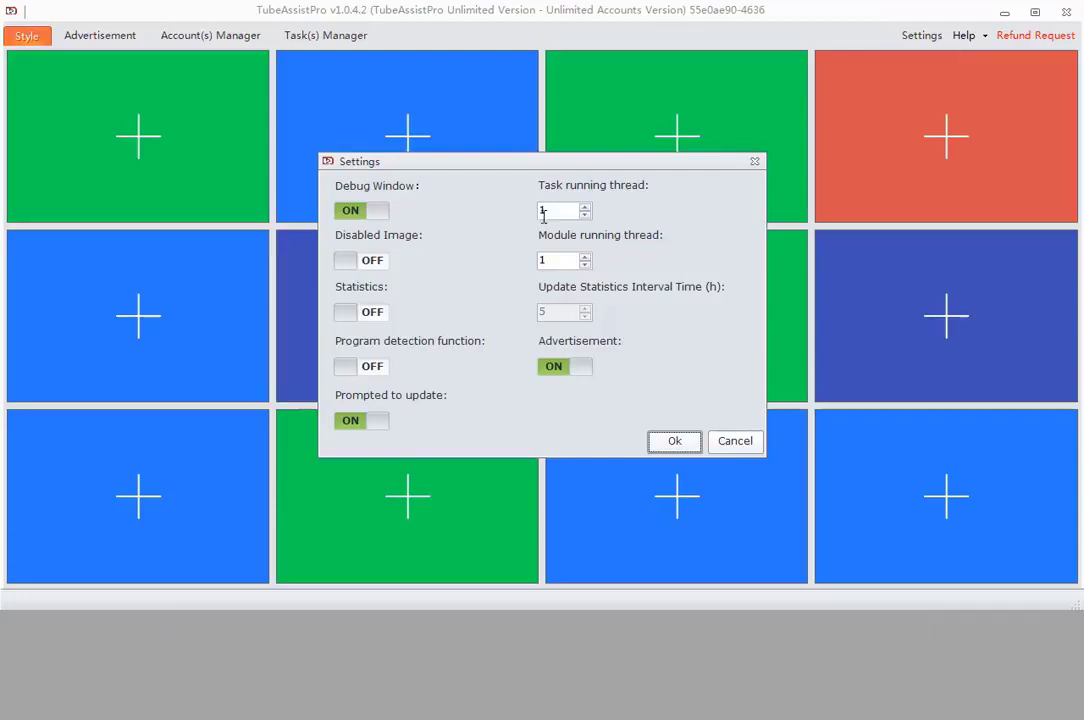
{"action": "left_click", "coordinate": [561, 212]}
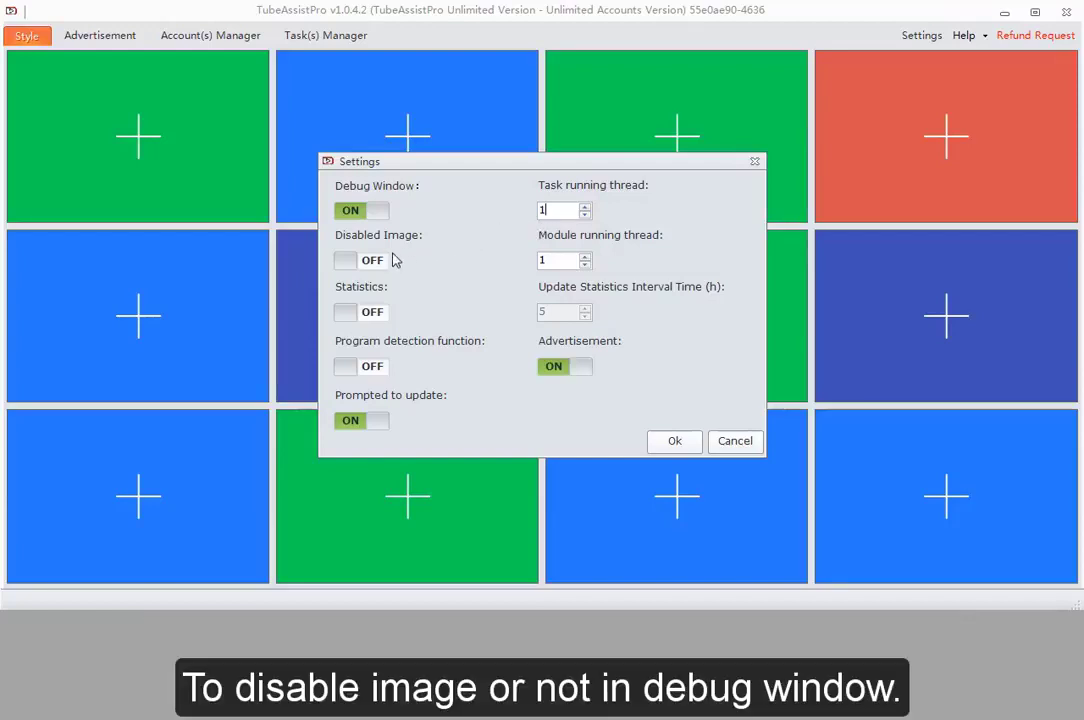
{"action": "left_click", "coordinate": [555, 259]}
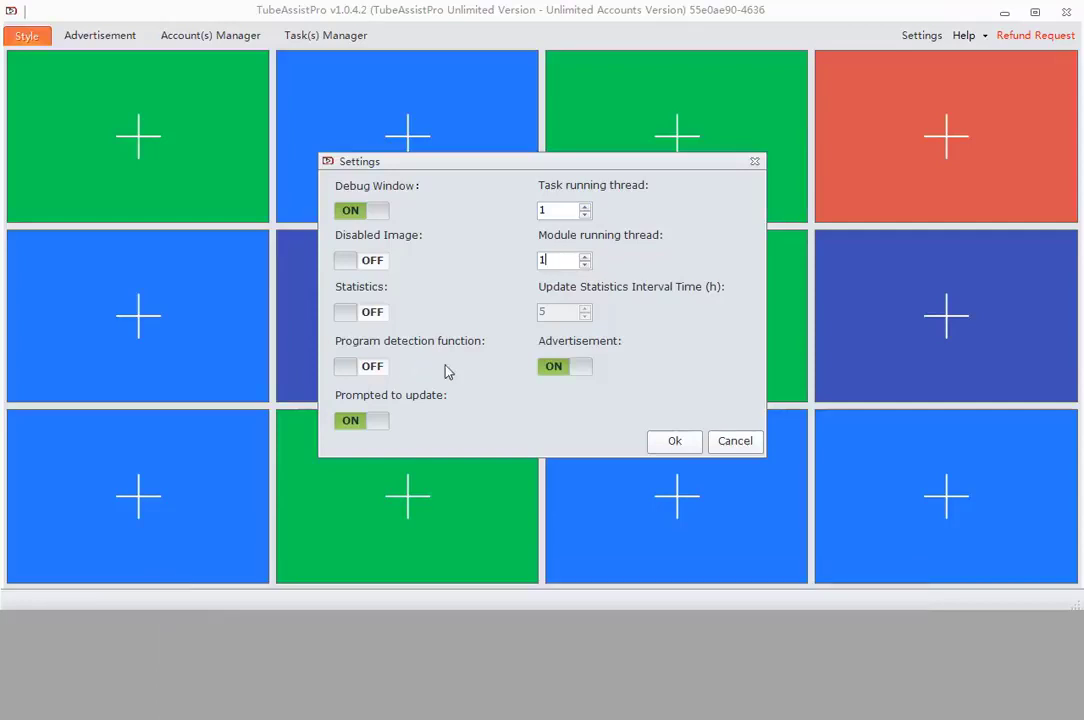
{"action": "left_click", "coordinate": [568, 369]}
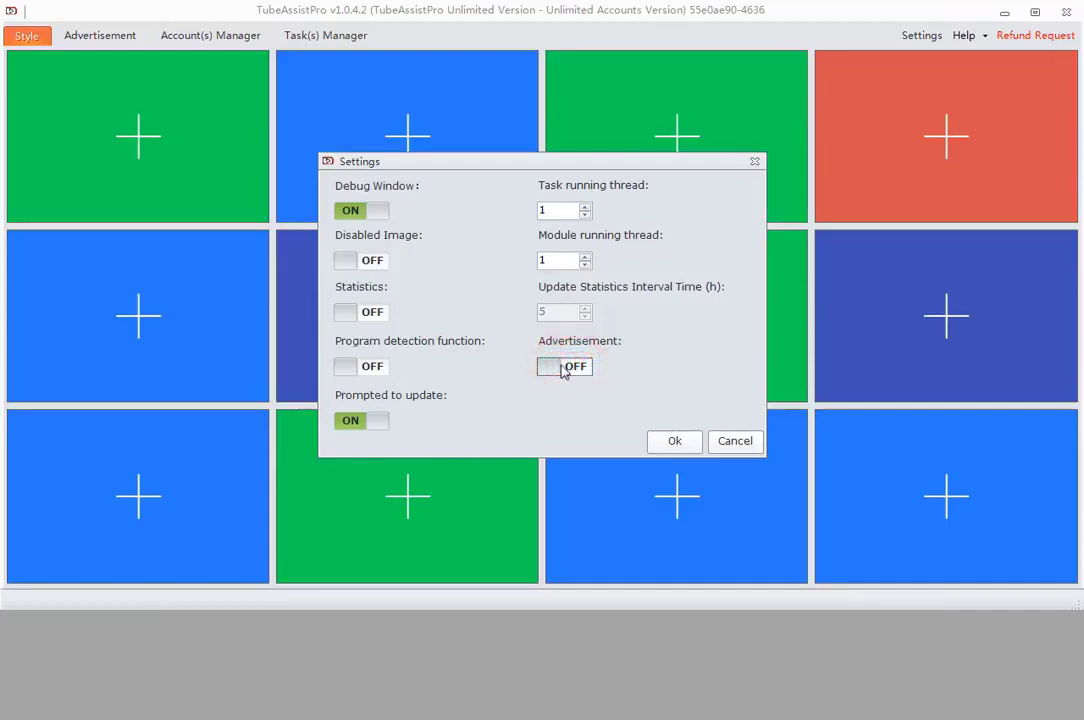
{"action": "left_click", "coordinate": [369, 406]}
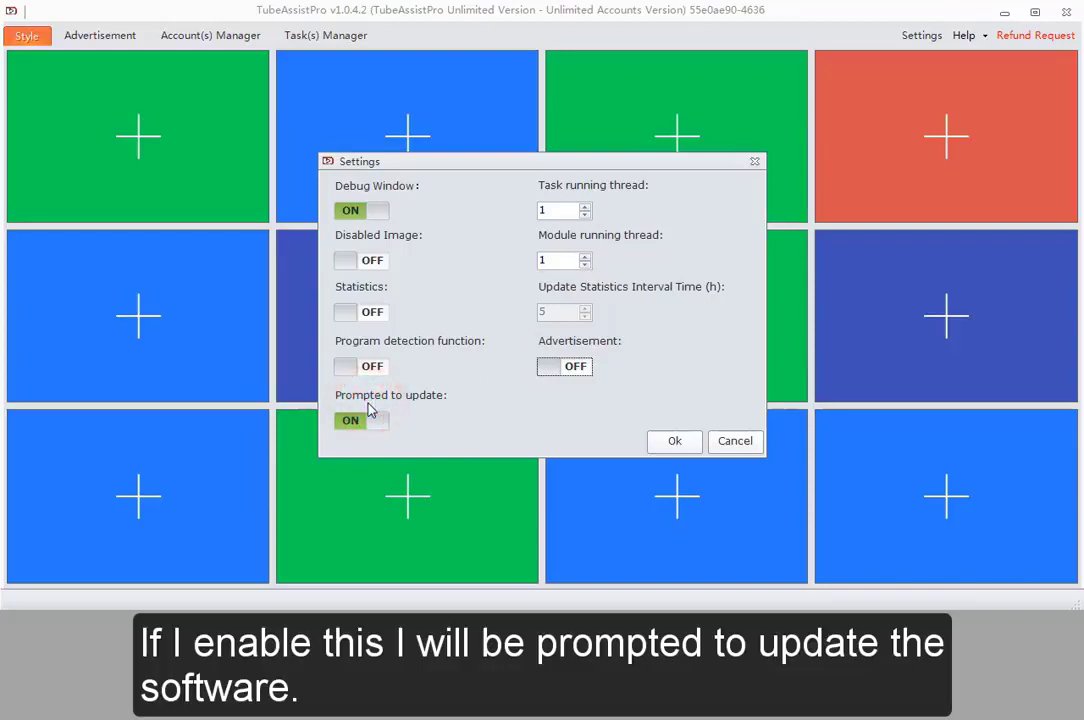
{"action": "left_click", "coordinate": [662, 443]}
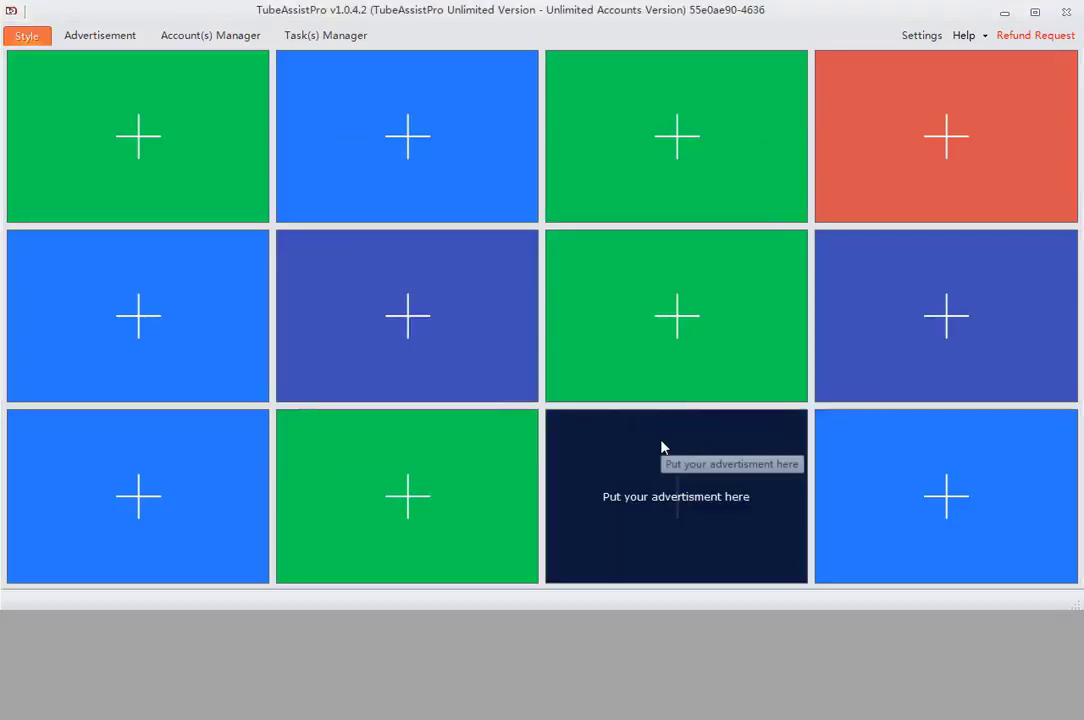
{"action": "left_click", "coordinate": [985, 36]}
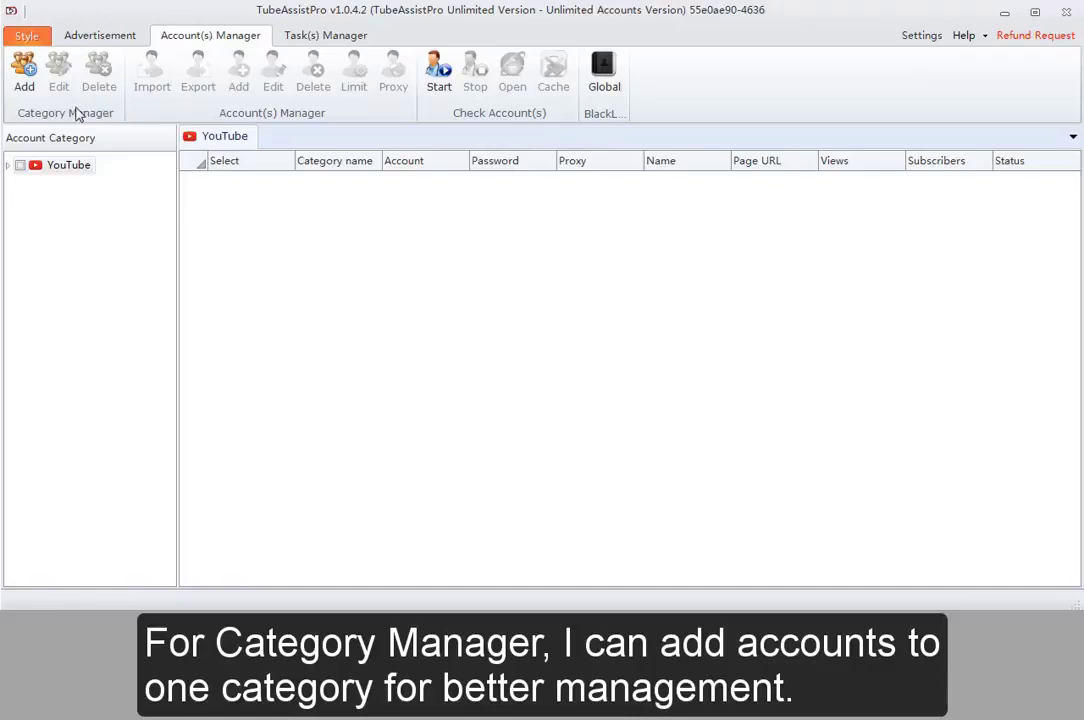
Add a new YouTube account category named Test
{"action": "left_click", "coordinate": [24, 72]}
{"action": "left_click", "coordinate": [474, 312]}
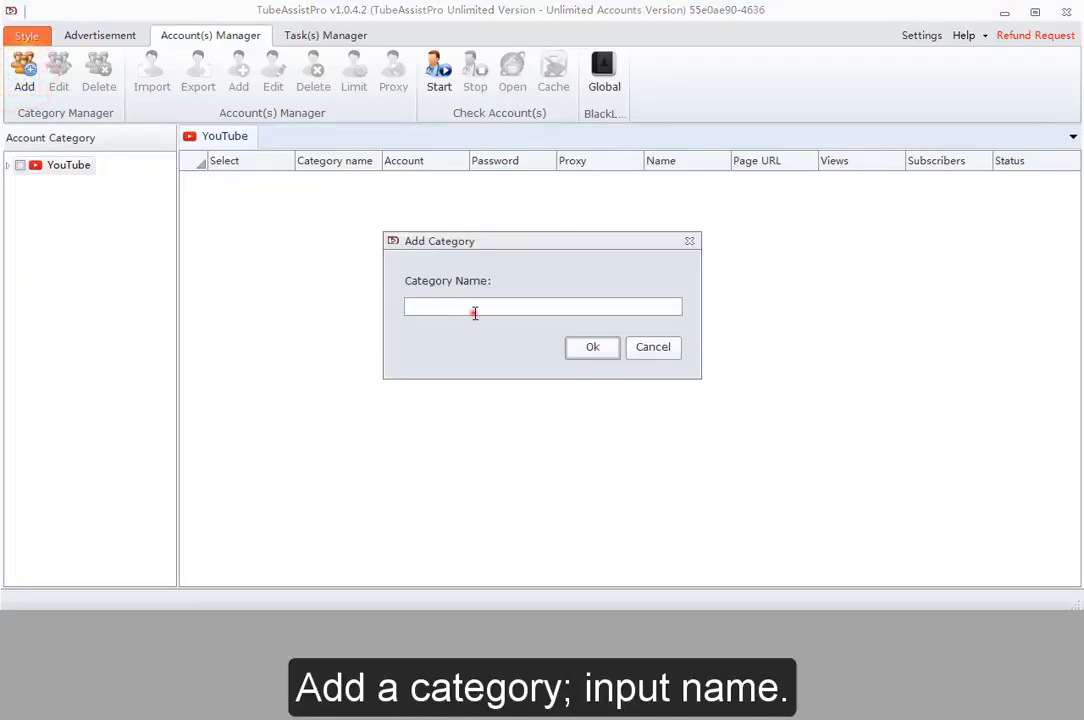
{"action": "type", "text": "Tes"}
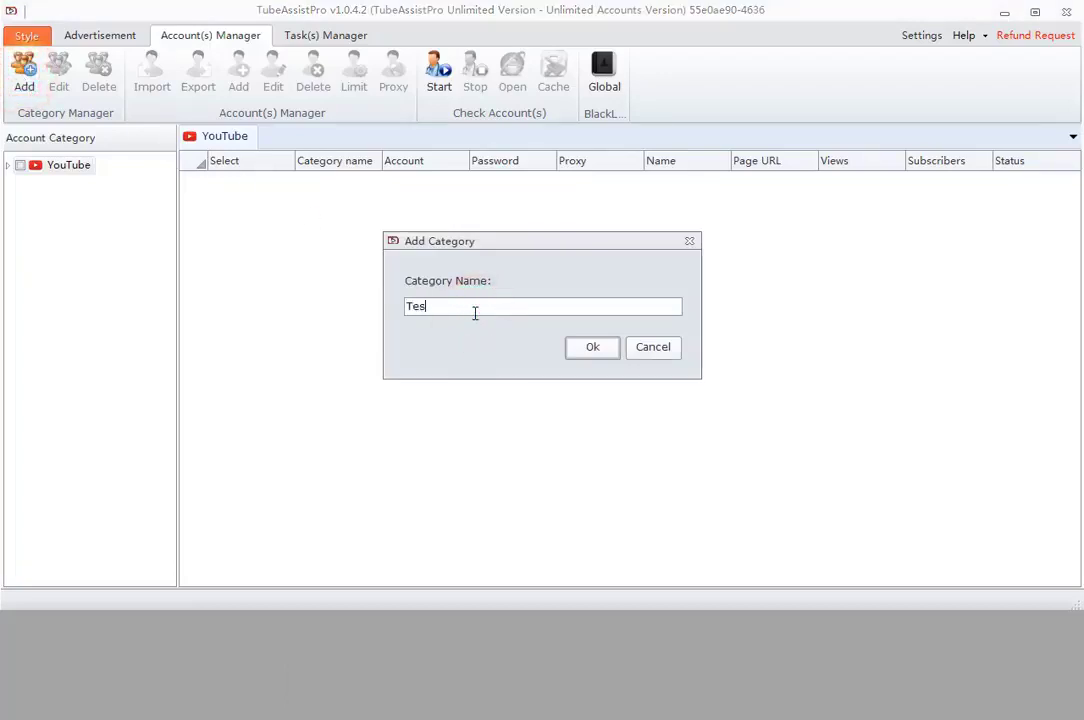
{"action": "type", "text": "t"}
{"action": "left_click", "coordinate": [590, 348]}
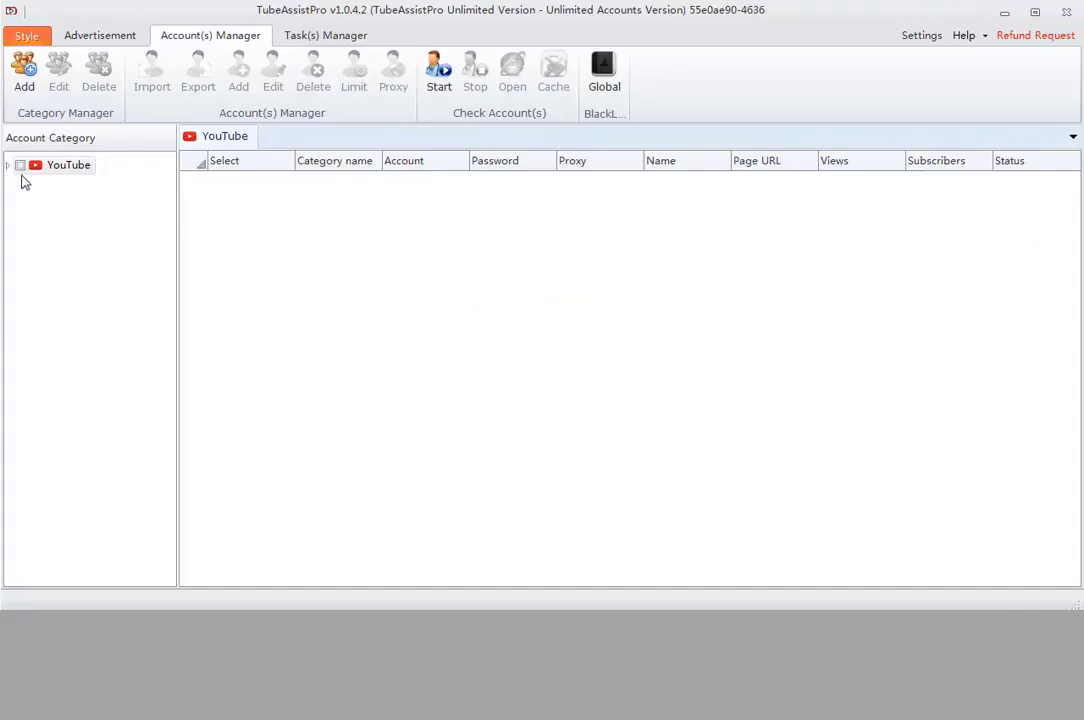
Expand the YouTube category tree and rename the Test category to Test1
{"action": "left_click", "coordinate": [8, 165]}
{"action": "left_click", "coordinate": [36, 203]}
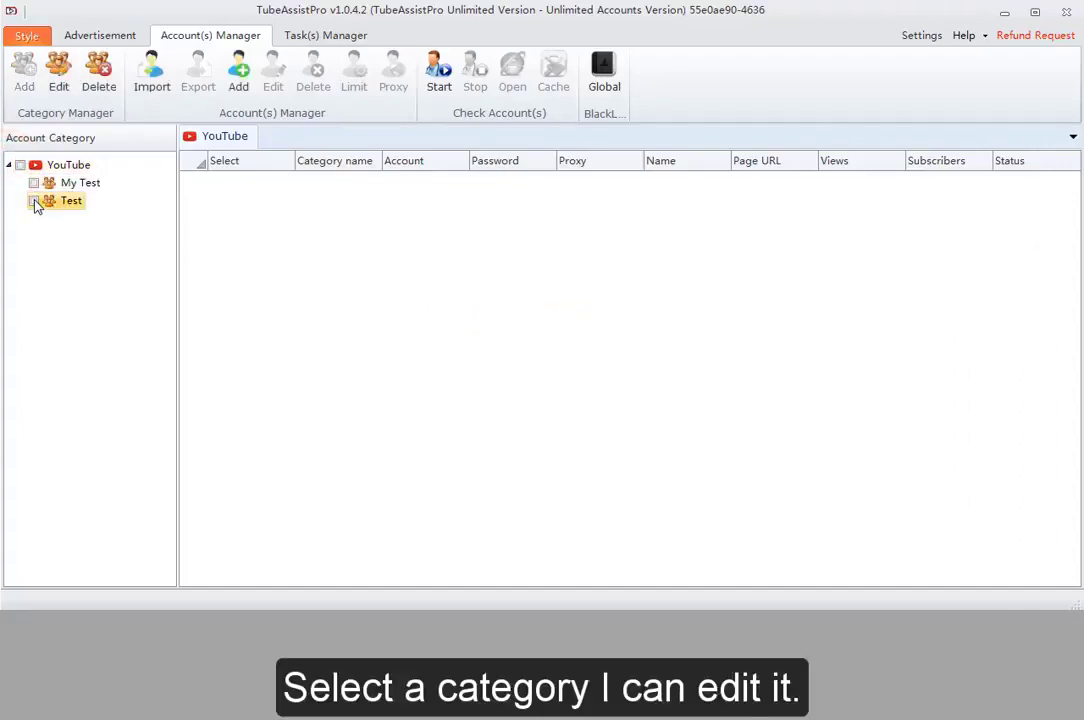
{"action": "left_click", "coordinate": [59, 70]}
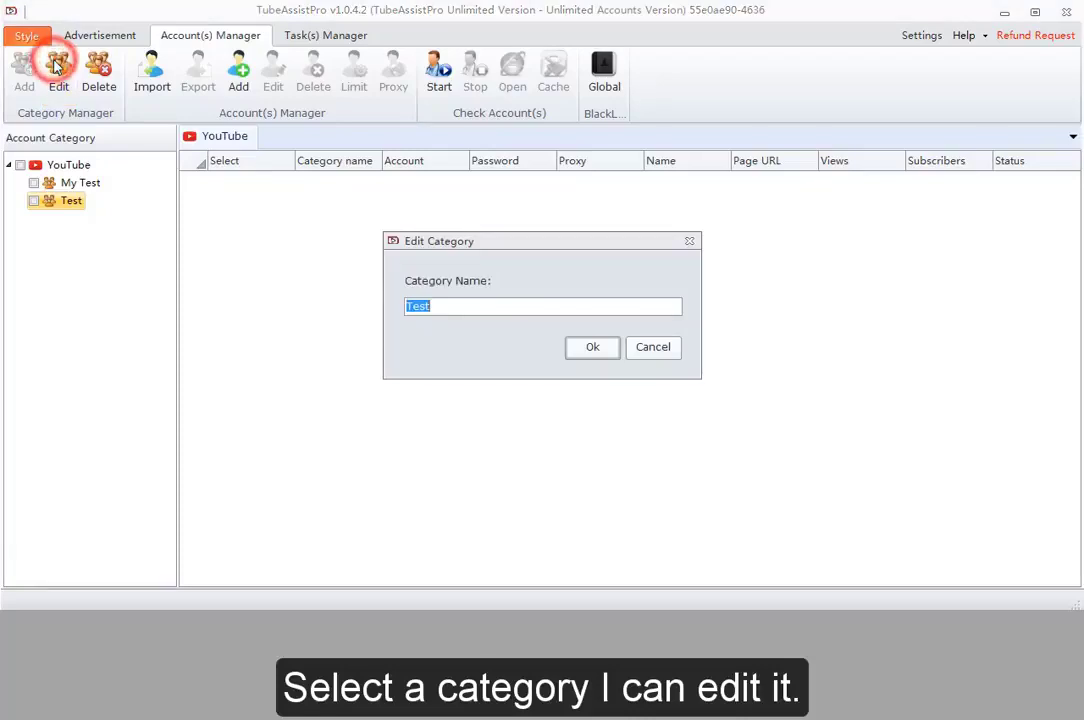
{"action": "left_click", "coordinate": [443, 310]}
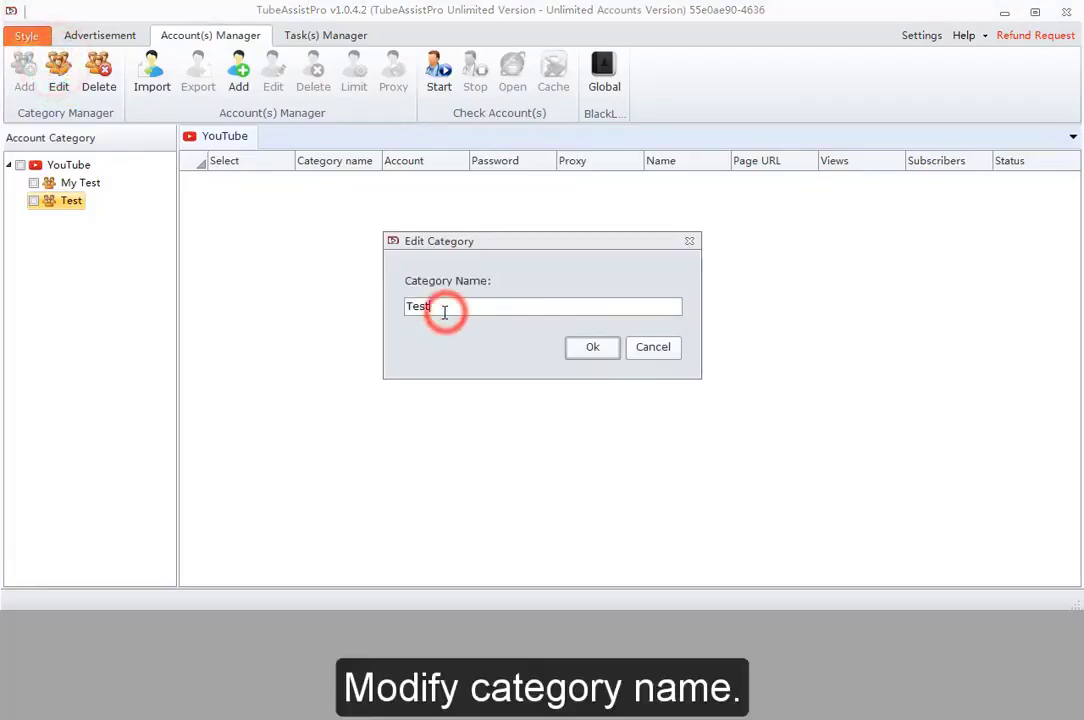
{"action": "type", "text": "1"}
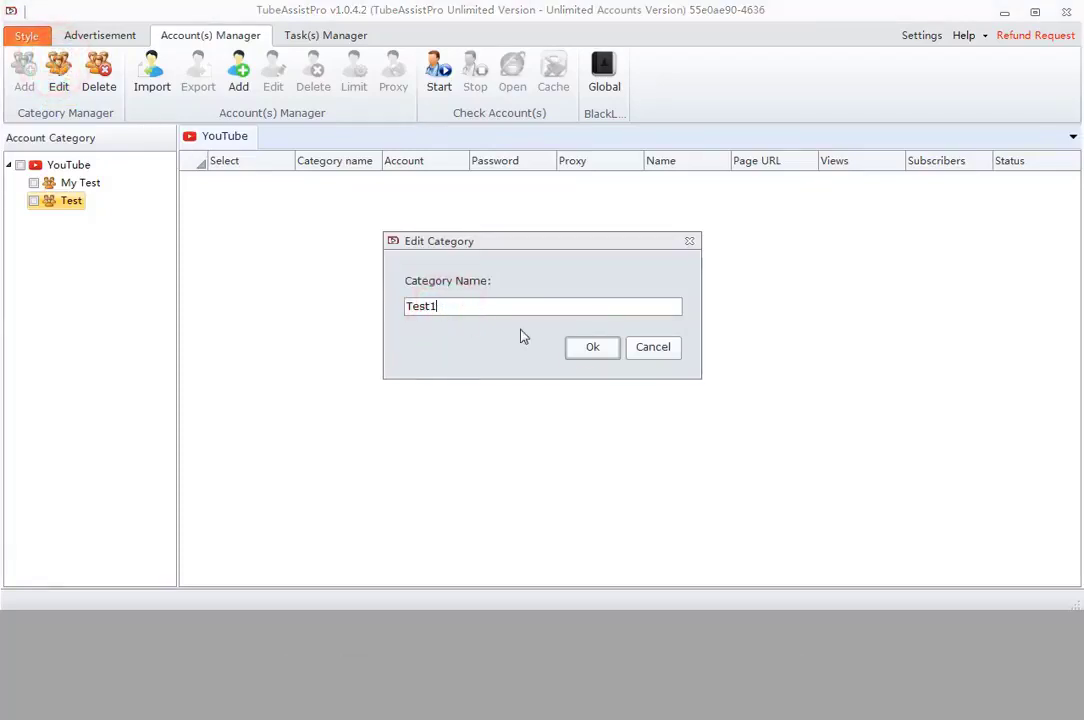
{"action": "left_click", "coordinate": [579, 353]}
Delete the Test1 account category and accept the removal of its accounts
{"action": "left_click", "coordinate": [72, 207]}
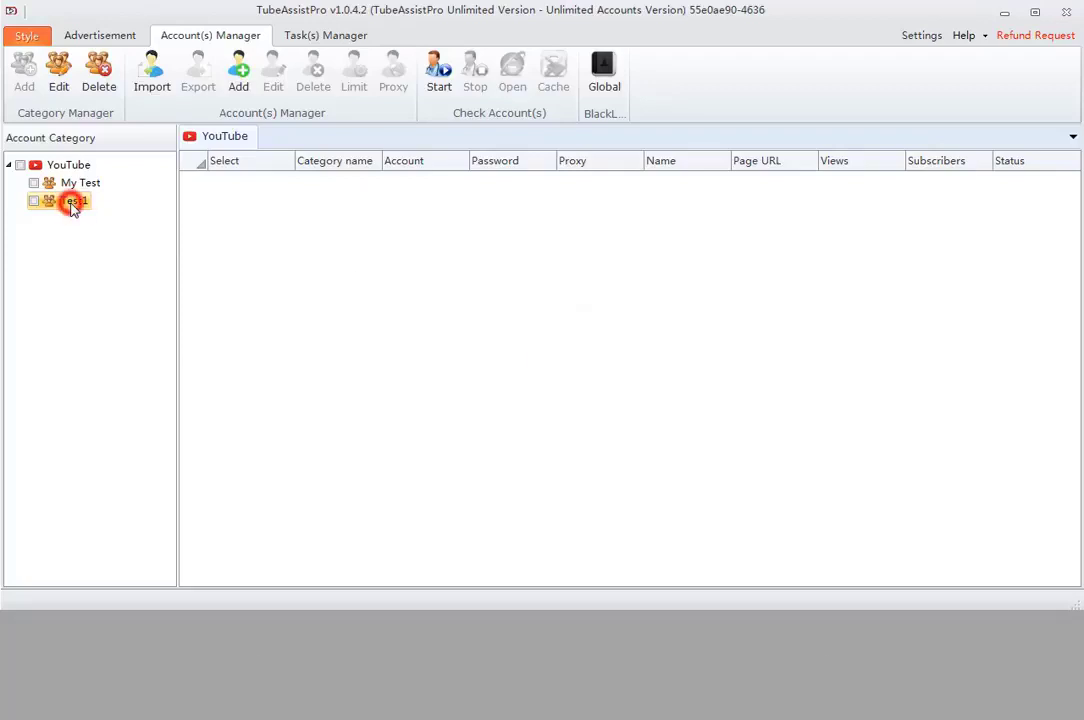
{"action": "left_click", "coordinate": [98, 72]}
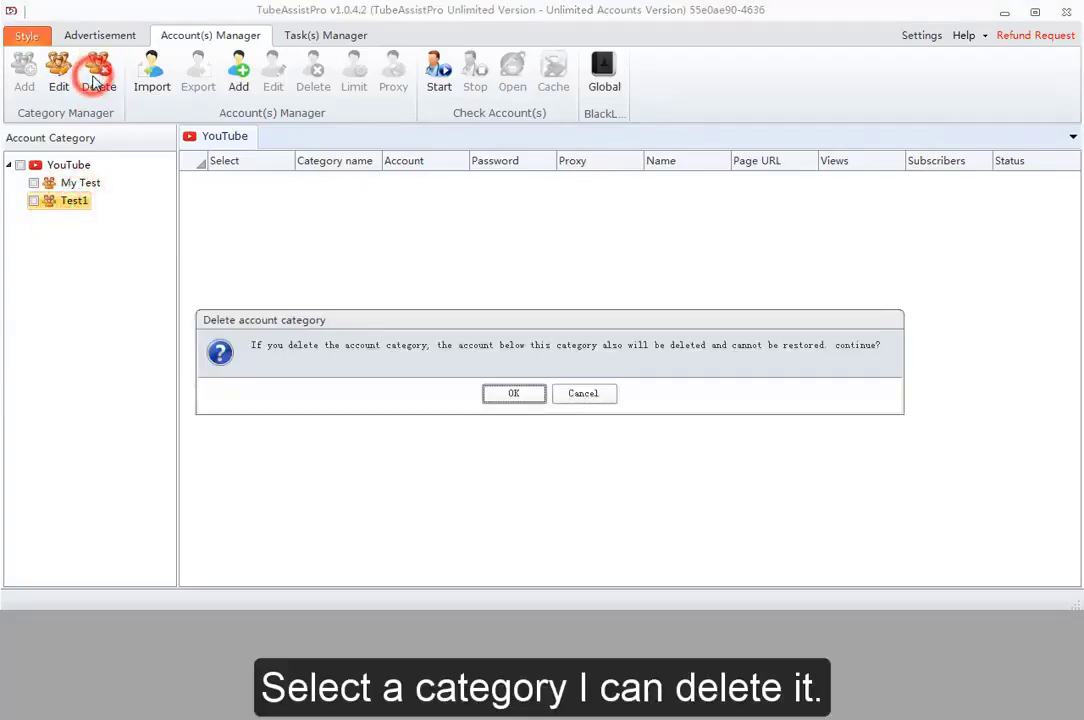
{"action": "left_click", "coordinate": [512, 395]}
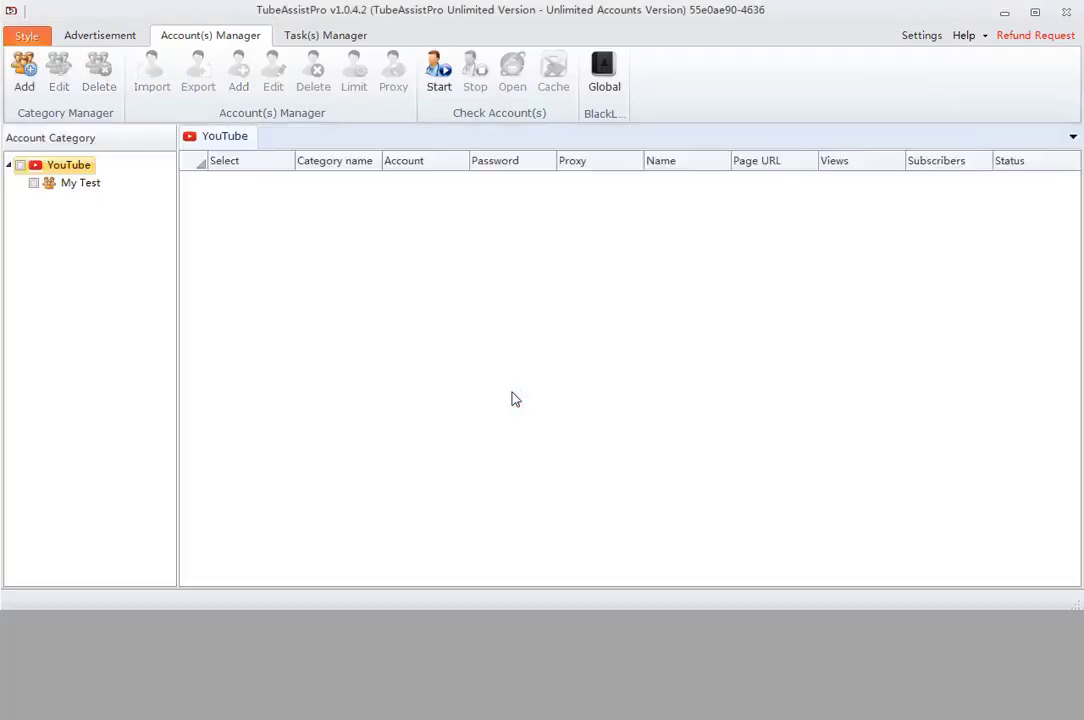
Tick the My Test category to list its accounts and select the existing account
{"action": "left_click", "coordinate": [220, 118]}
{"action": "left_click", "coordinate": [33, 183]}
{"action": "left_click", "coordinate": [259, 182]}
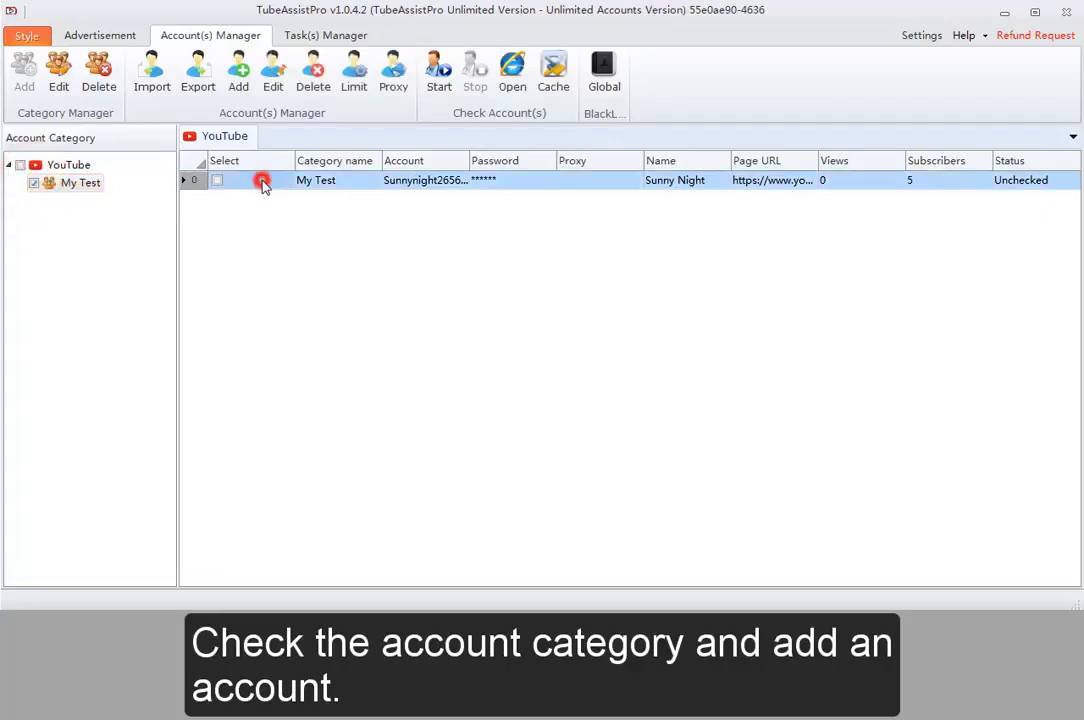
Add an account named testaccount to the My Test category with its account password, leaving the proxy empty
{"action": "left_click", "coordinate": [238, 72]}
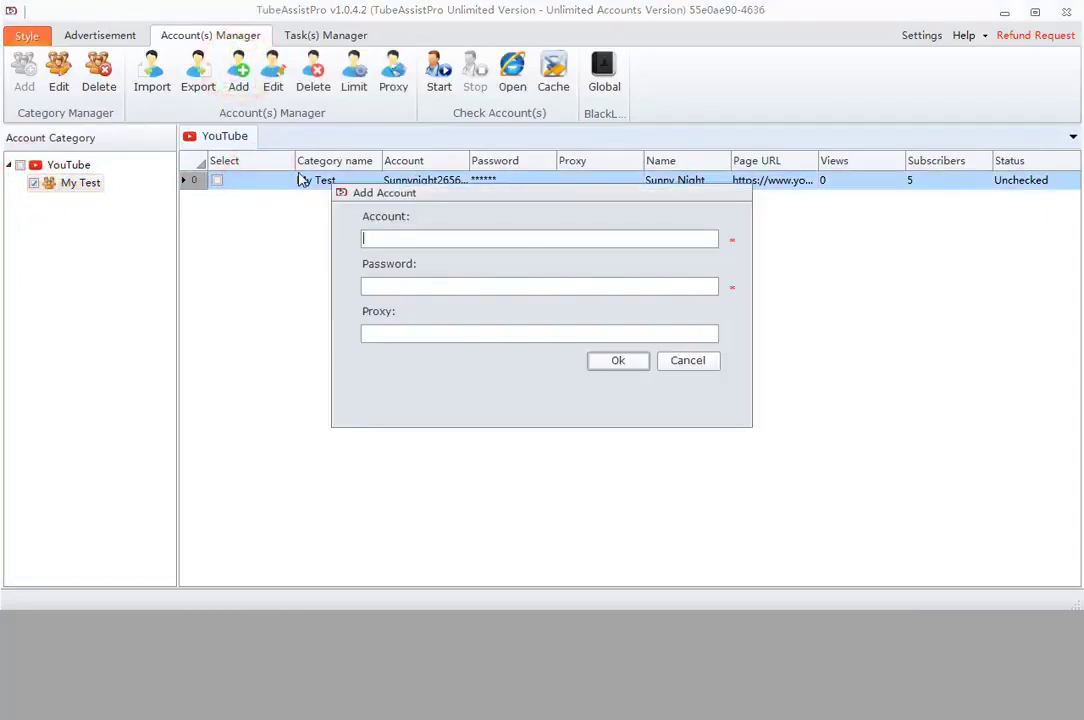
{"action": "left_click", "coordinate": [404, 236]}
{"action": "type", "text": "t"}
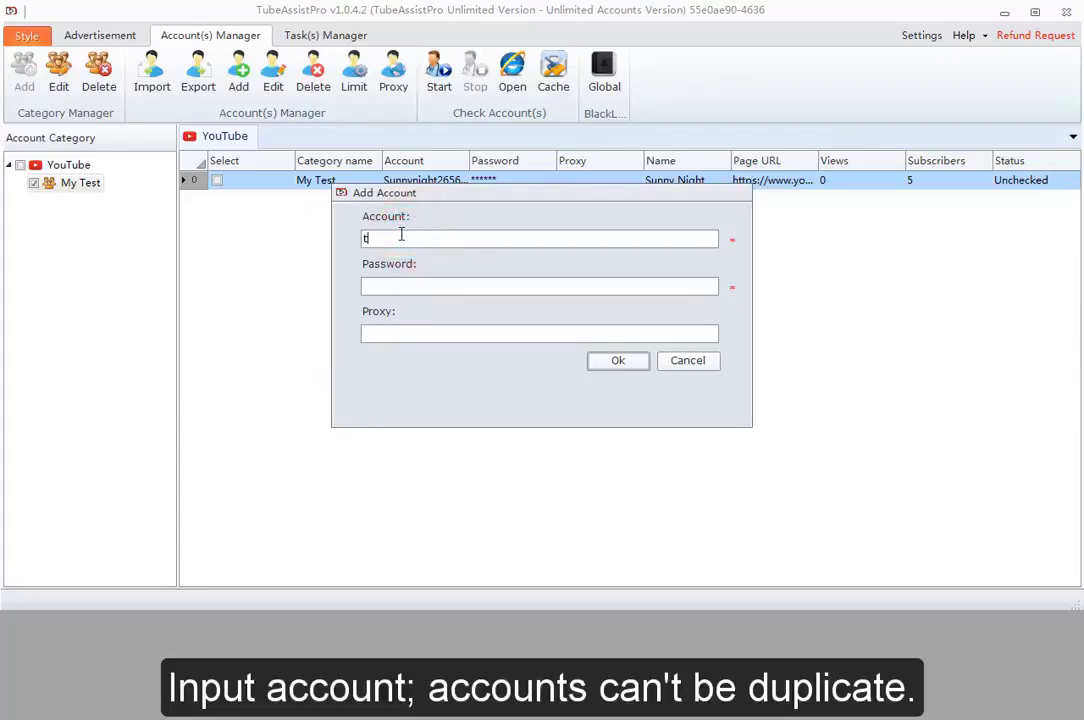
{"action": "type", "text": "estaccount"}
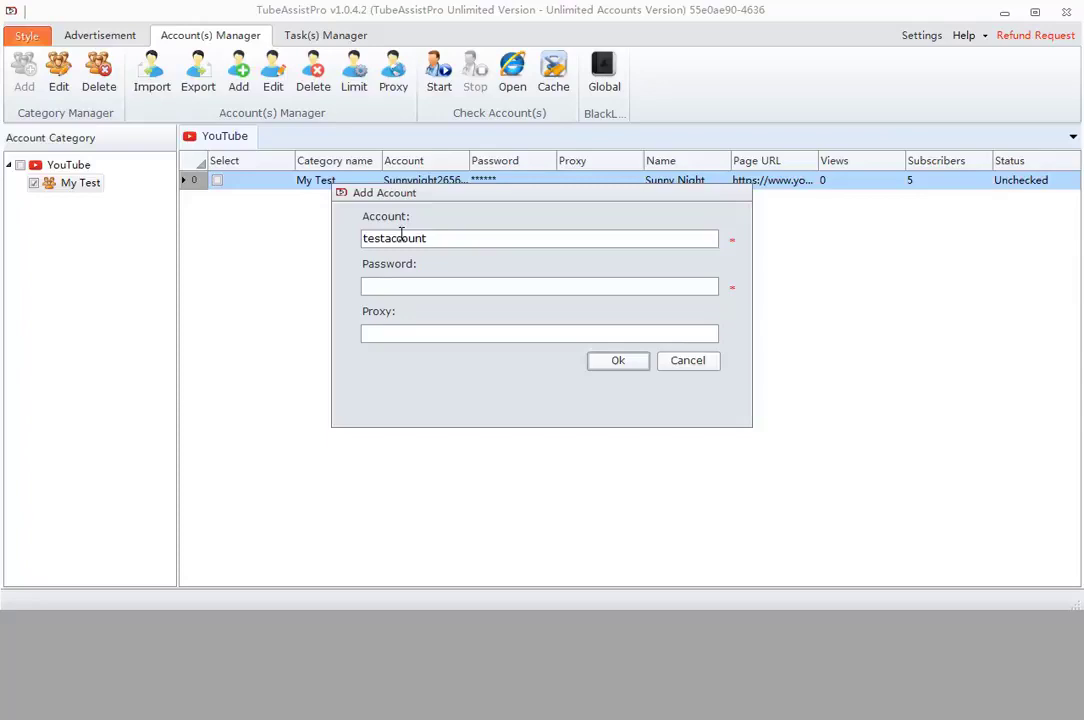
{"action": "left_click", "coordinate": [410, 285]}
{"action": "type", "text": "•••"}
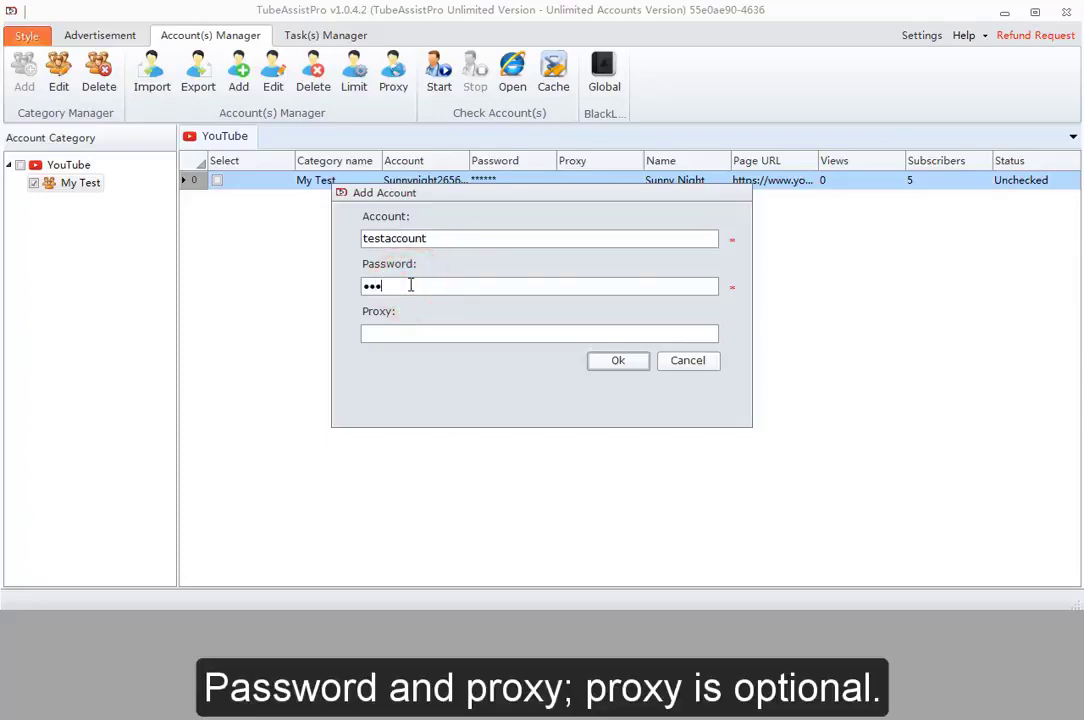
{"action": "type", "text": "•••"}
{"action": "left_click", "coordinate": [617, 362]}
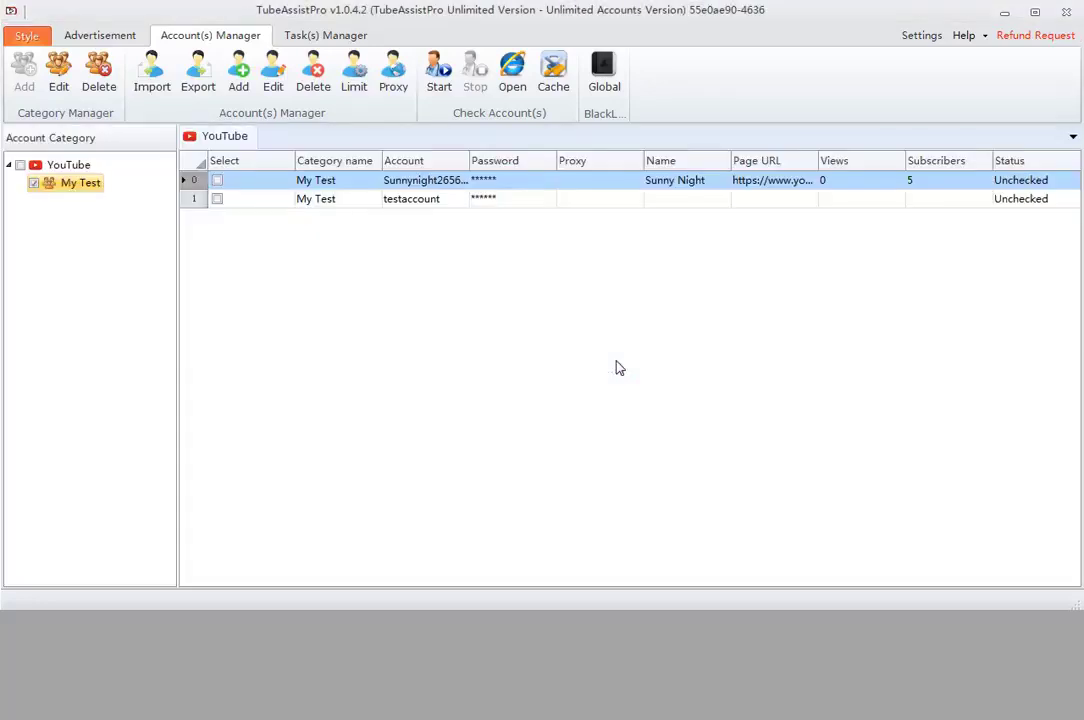
Hide the accounts of the My Test category by unticking it and tick it again to list them
{"action": "left_click", "coordinate": [431, 204]}
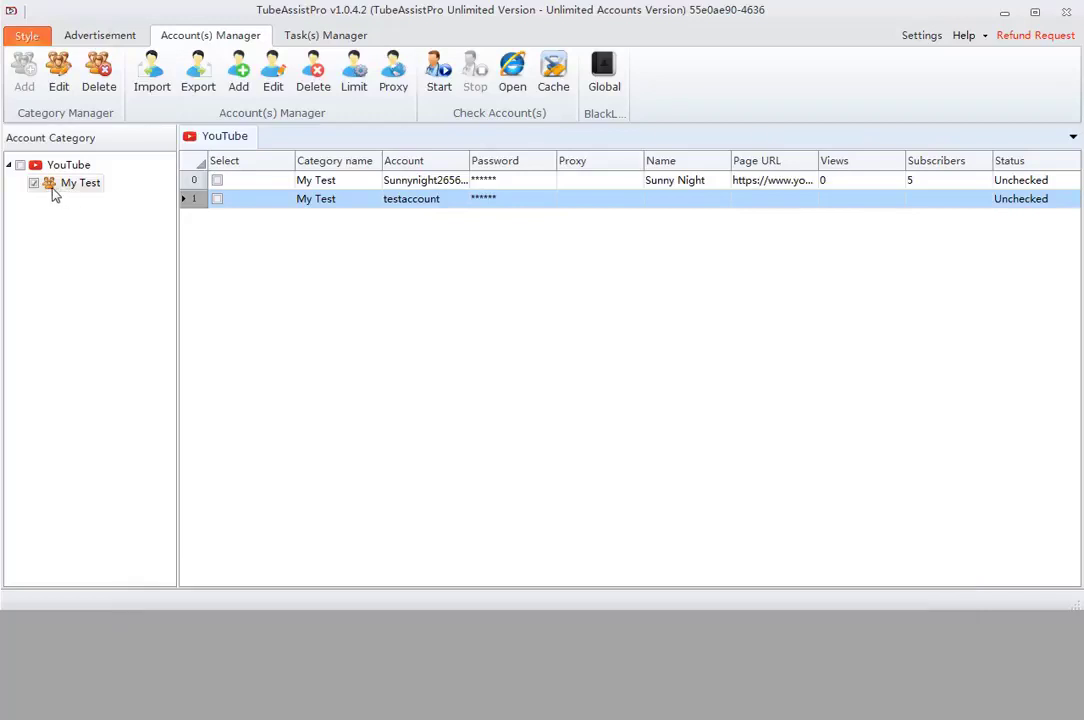
{"action": "left_click", "coordinate": [33, 184]}
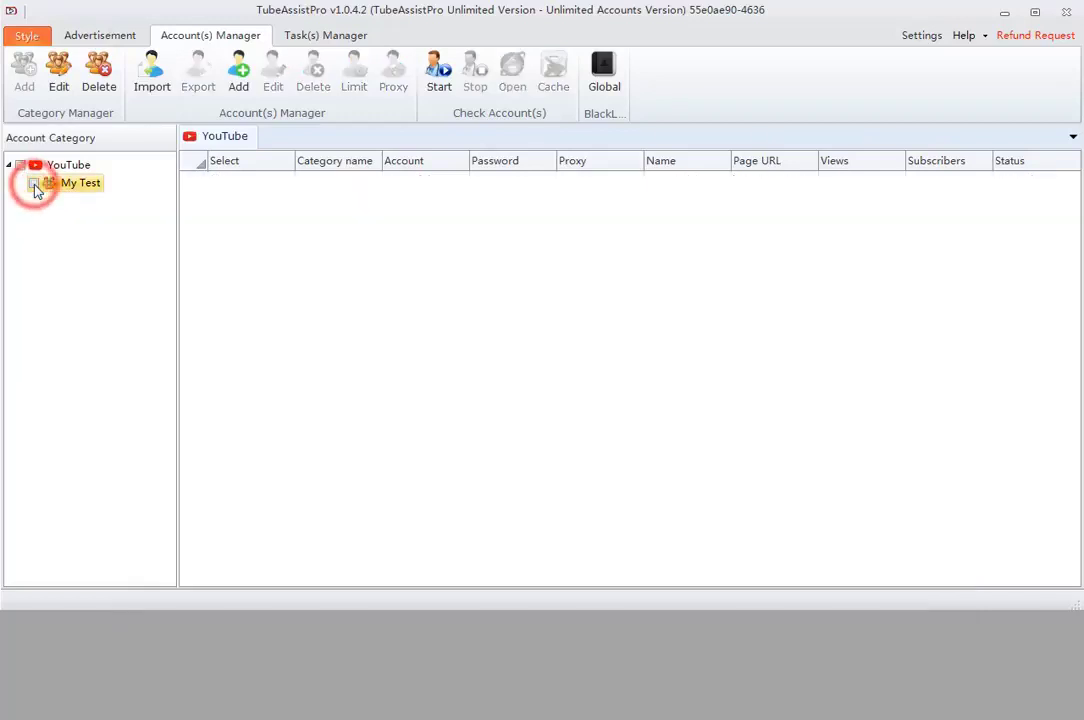
{"action": "left_click", "coordinate": [33, 184]}
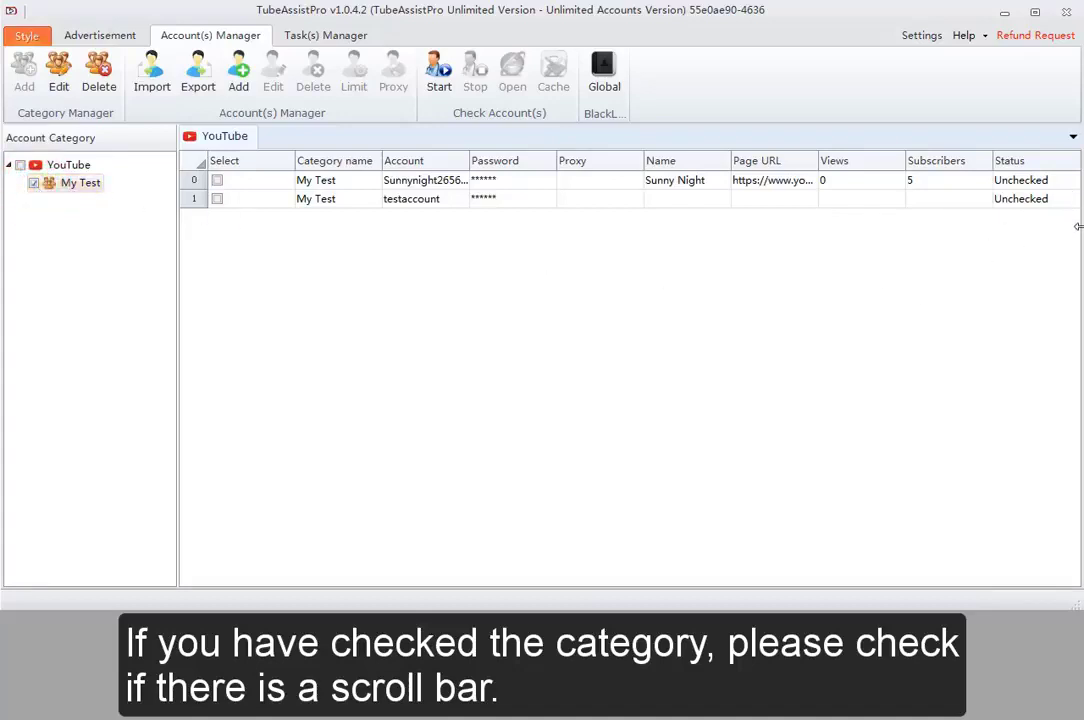
Rename the testaccount entry to testaccountedit, keeping its password and empty proxy
{"action": "left_click", "coordinate": [492, 201]}
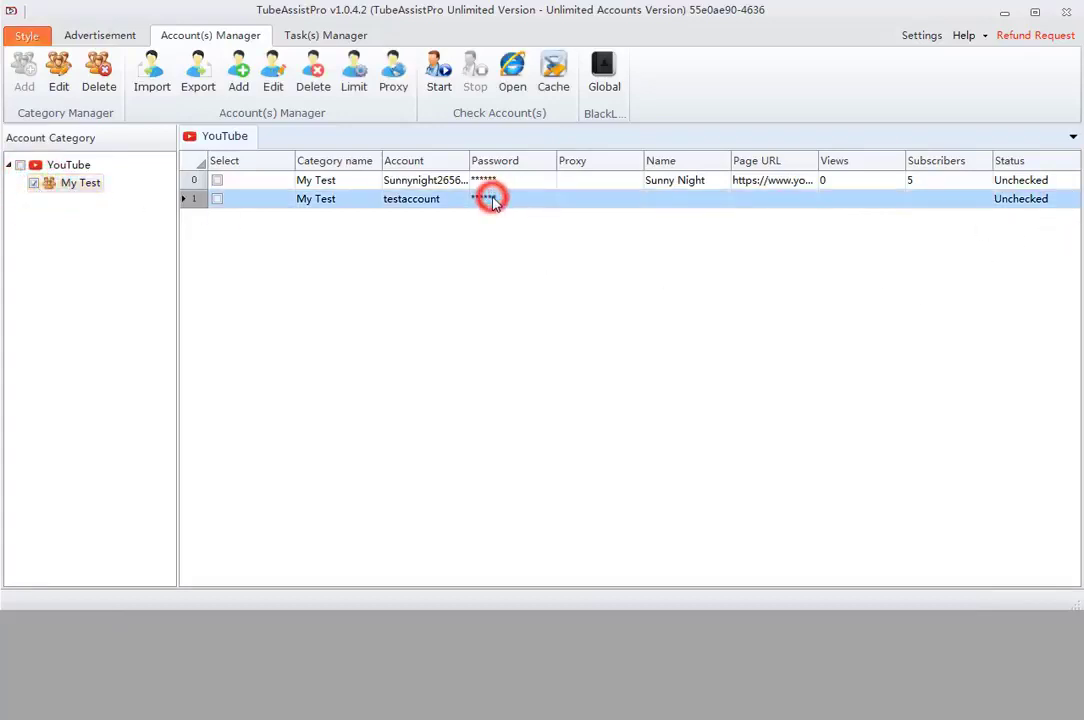
{"action": "left_click", "coordinate": [270, 88]}
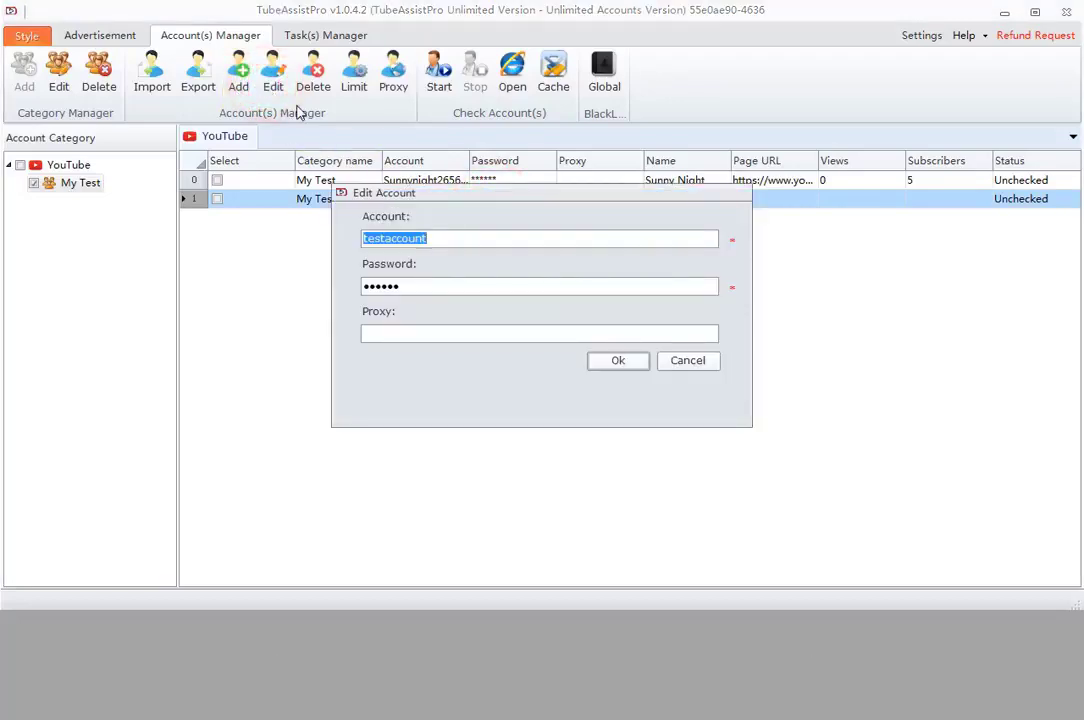
{"action": "left_click", "coordinate": [418, 284]}
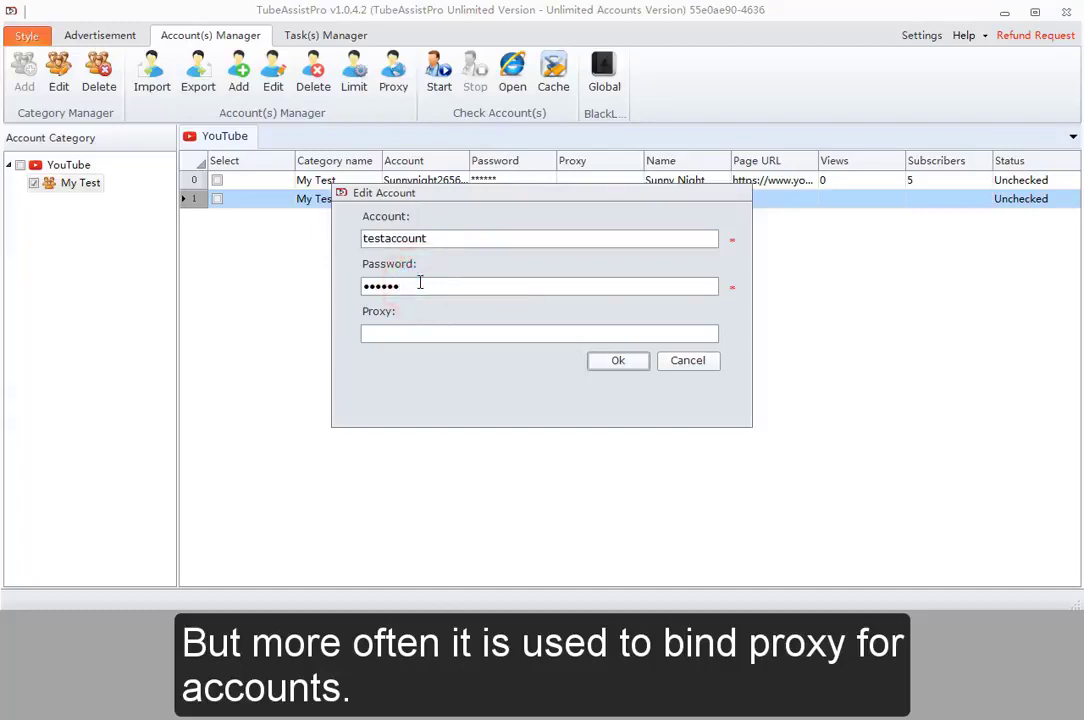
{"action": "left_click", "coordinate": [430, 237]}
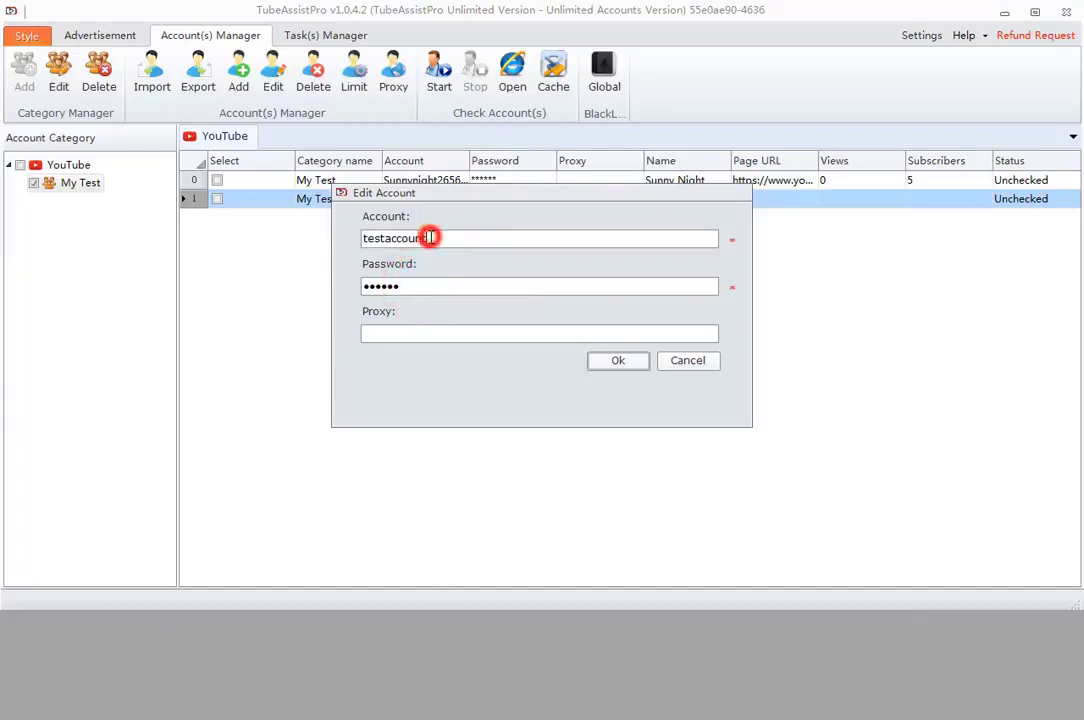
{"action": "type", "text": "edit"}
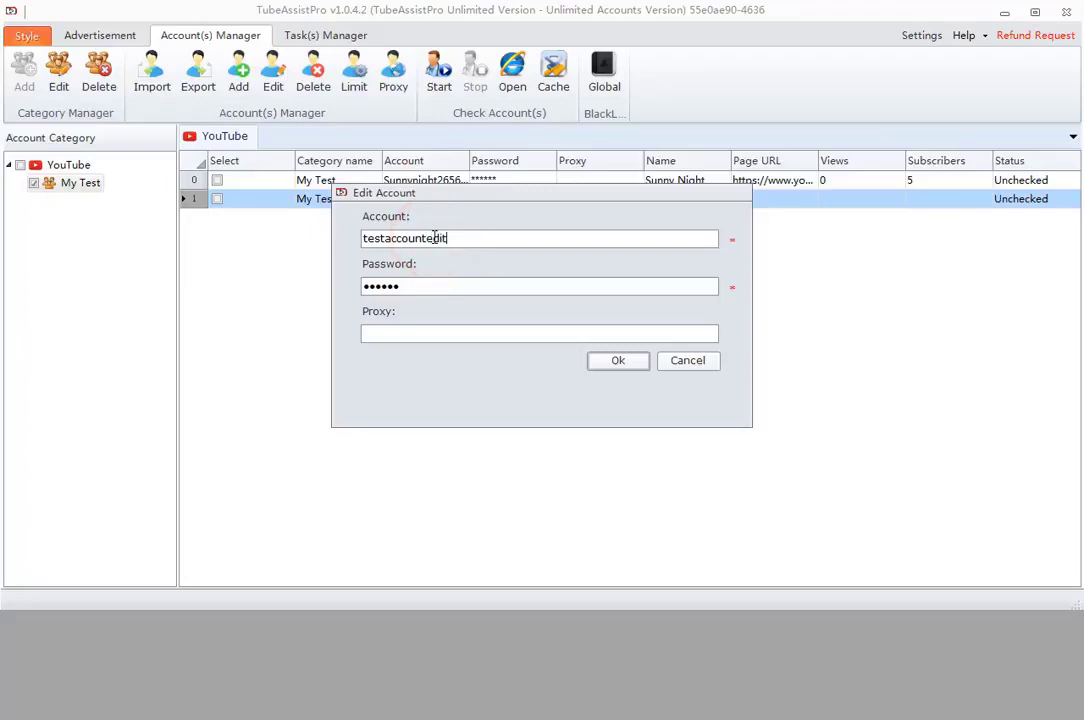
{"action": "left_click", "coordinate": [619, 362]}
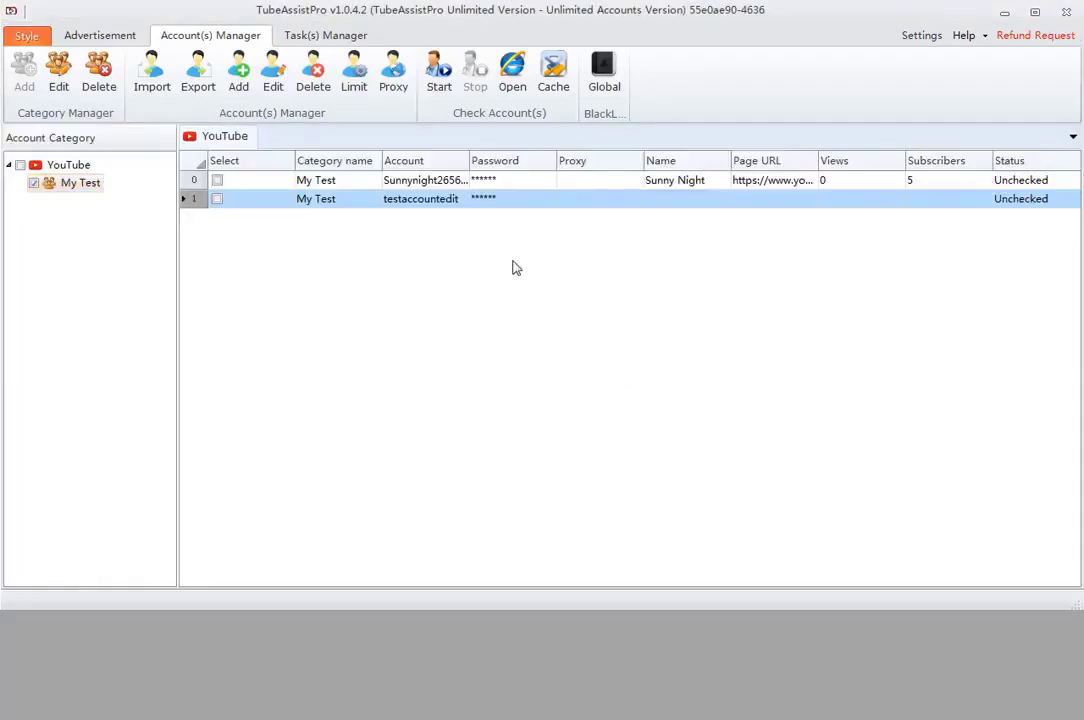
Delete the testaccountedit account from the My Test category and confirm its permanent removal
{"action": "left_click", "coordinate": [440, 199]}
{"action": "left_click", "coordinate": [430, 181], "text": "ctrl"}
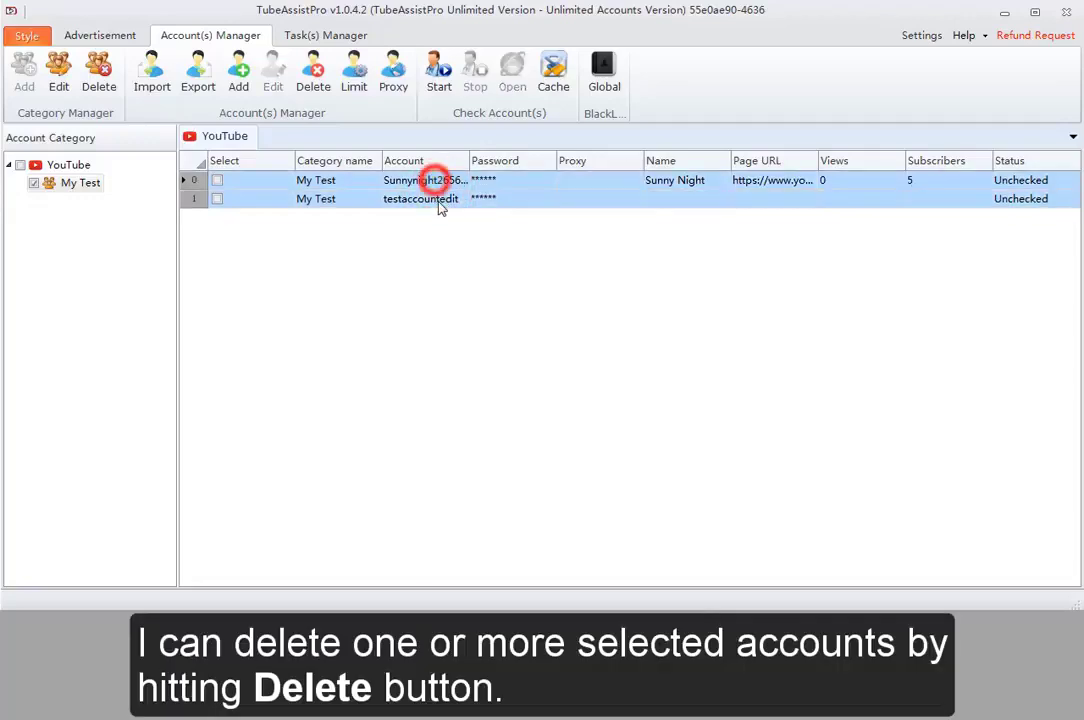
{"action": "left_click", "coordinate": [438, 199]}
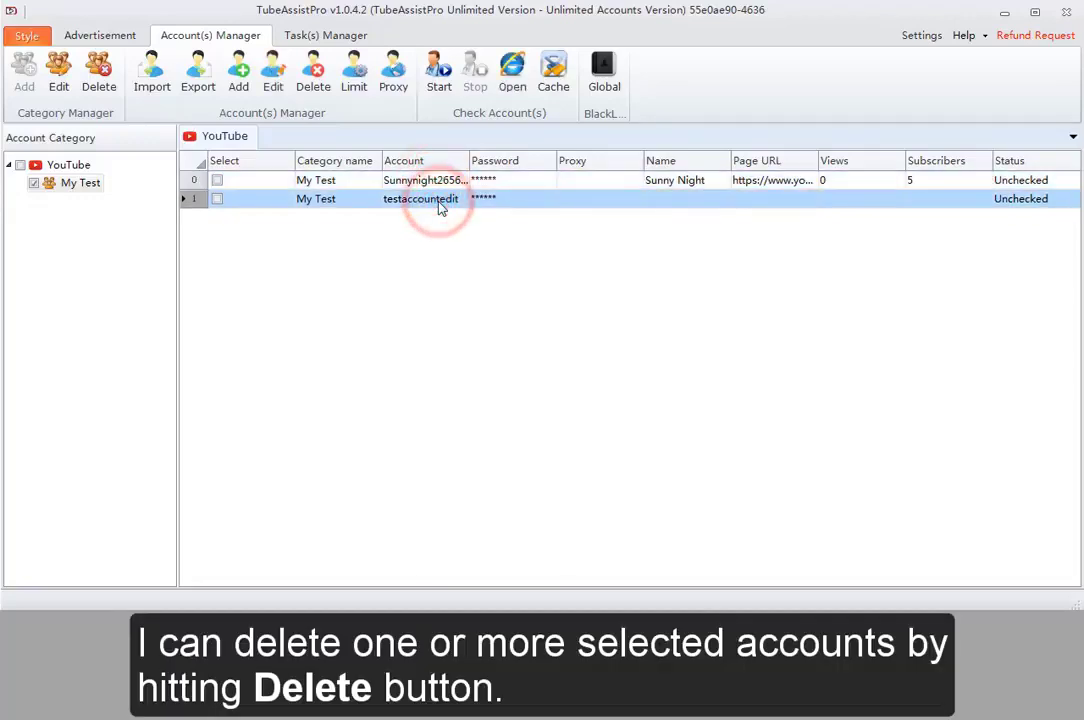
{"action": "left_click", "coordinate": [313, 72]}
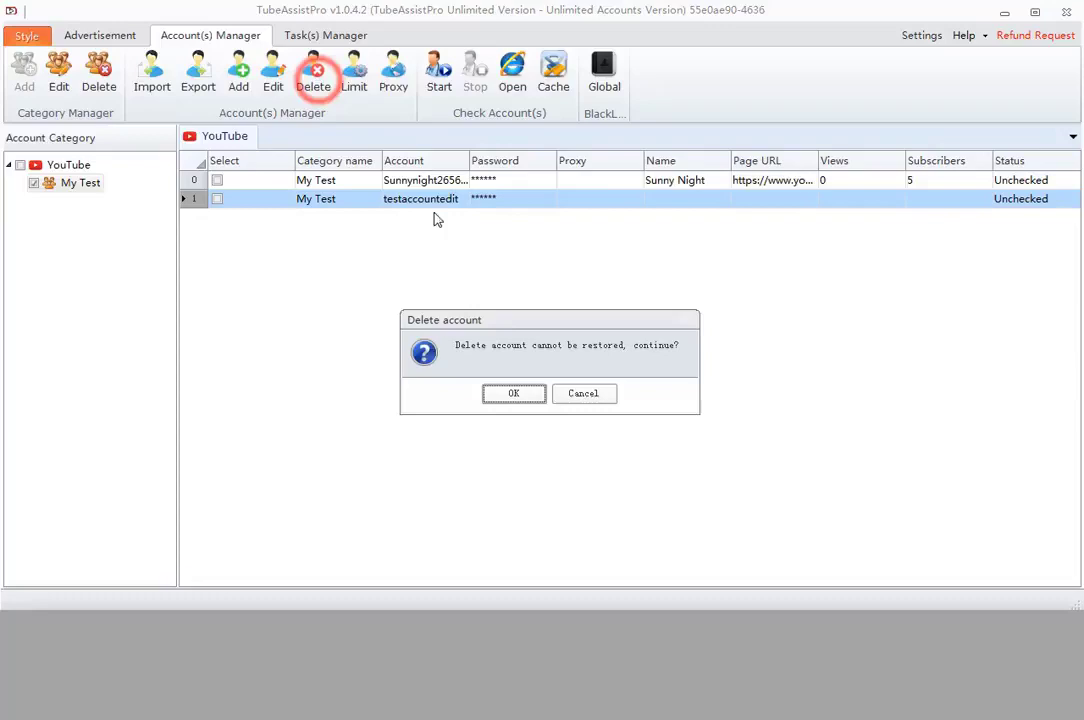
{"action": "left_click", "coordinate": [513, 393]}
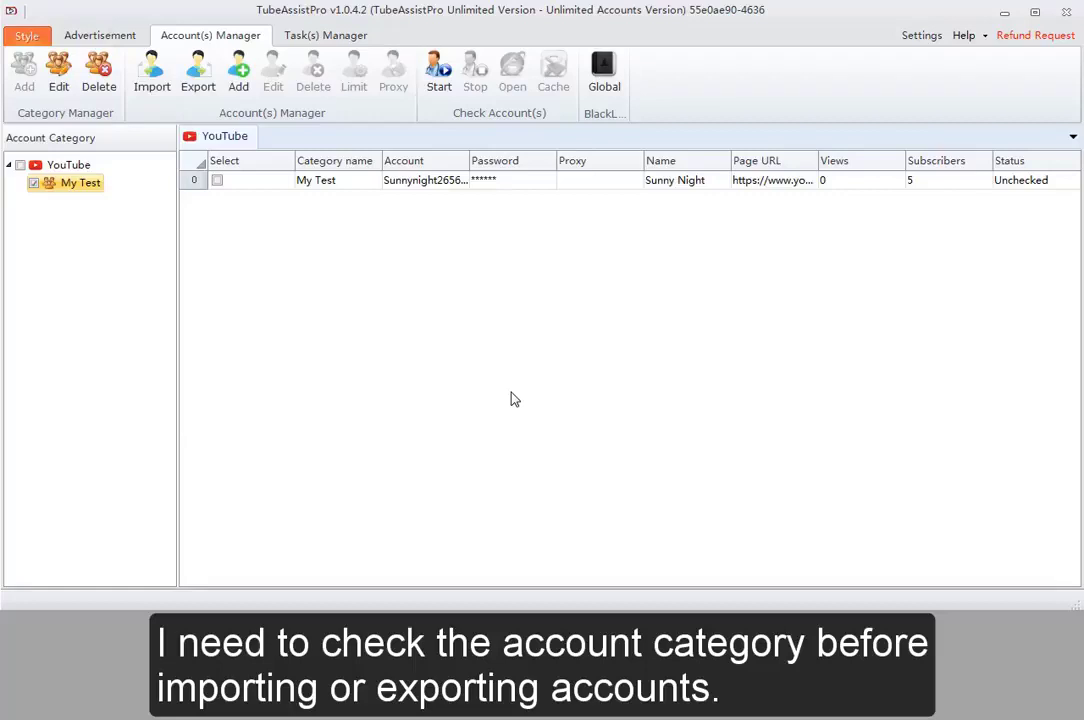
Import accounts from TAccount.csv into the My Test category
{"action": "left_click", "coordinate": [153, 87]}
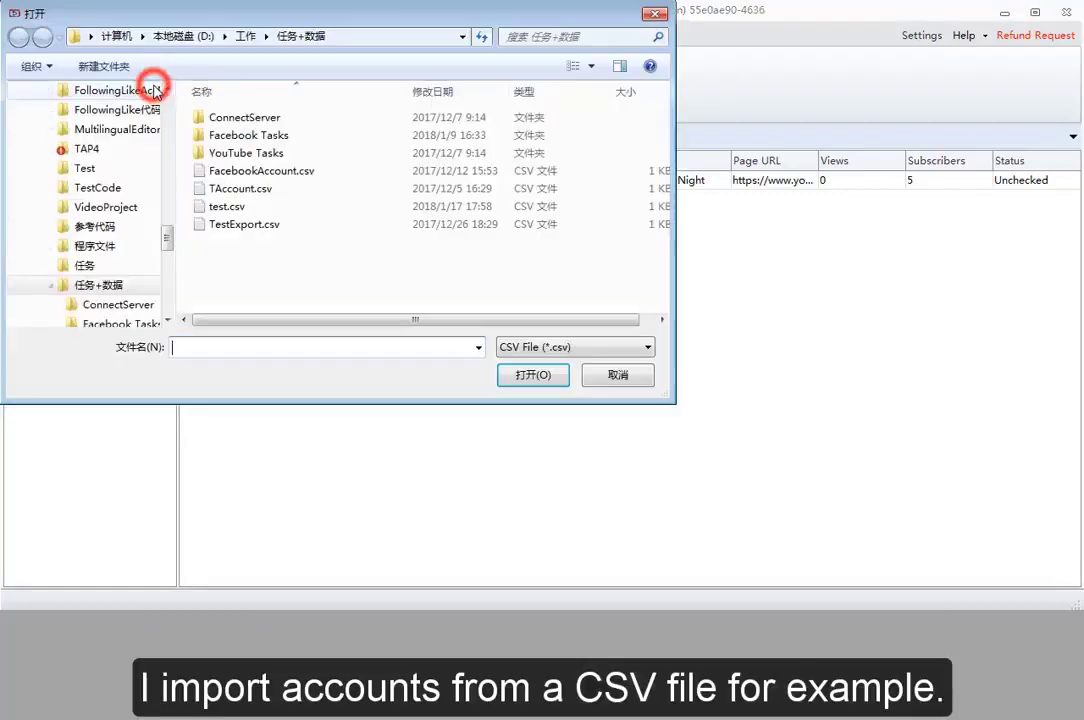
{"action": "left_click", "coordinate": [260, 189]}
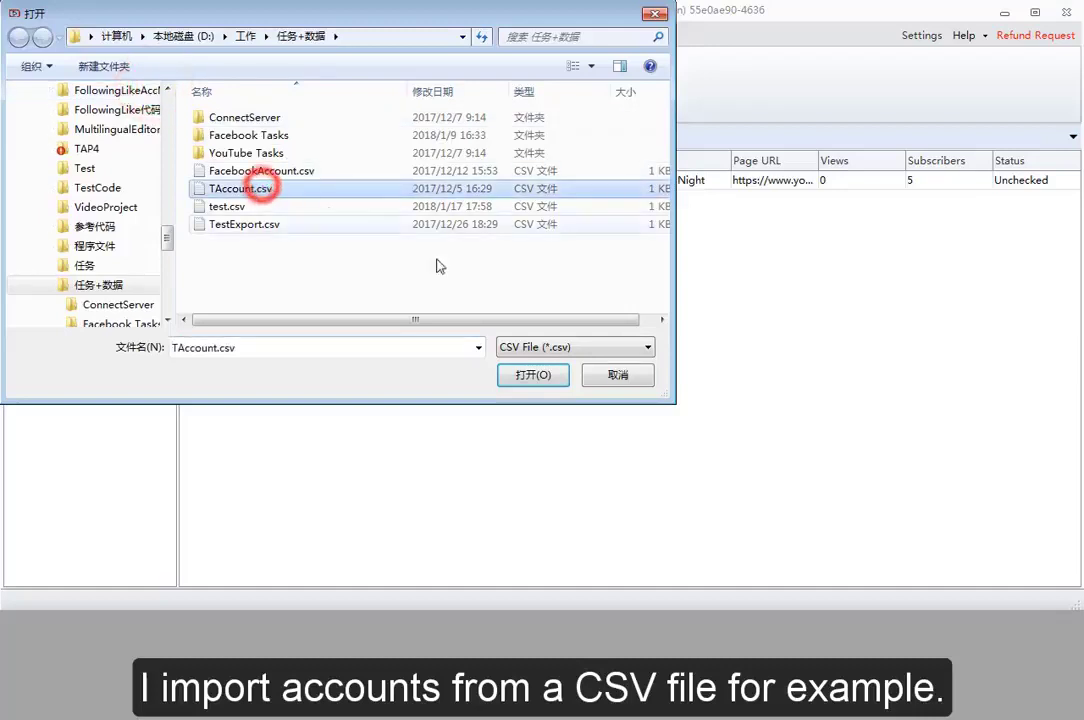
{"action": "left_click", "coordinate": [531, 378]}
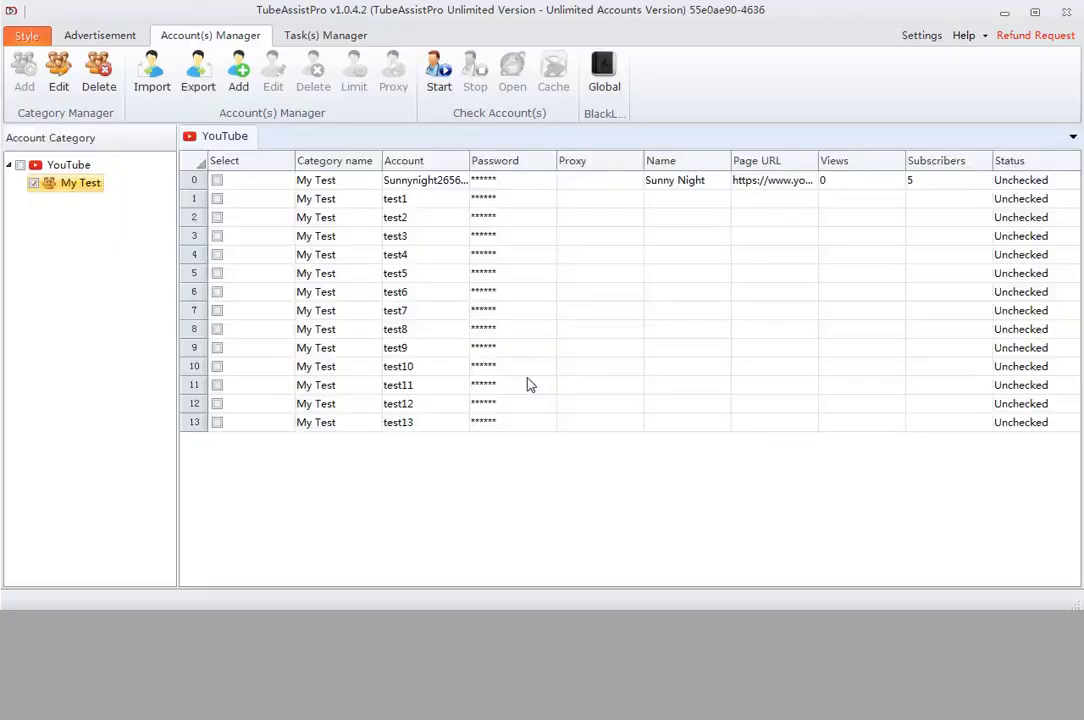
Set the Comment limit's minimum interval time to 61 seconds for accounts test4 to test9 and save the limits
{"action": "left_click", "coordinate": [497, 235]}
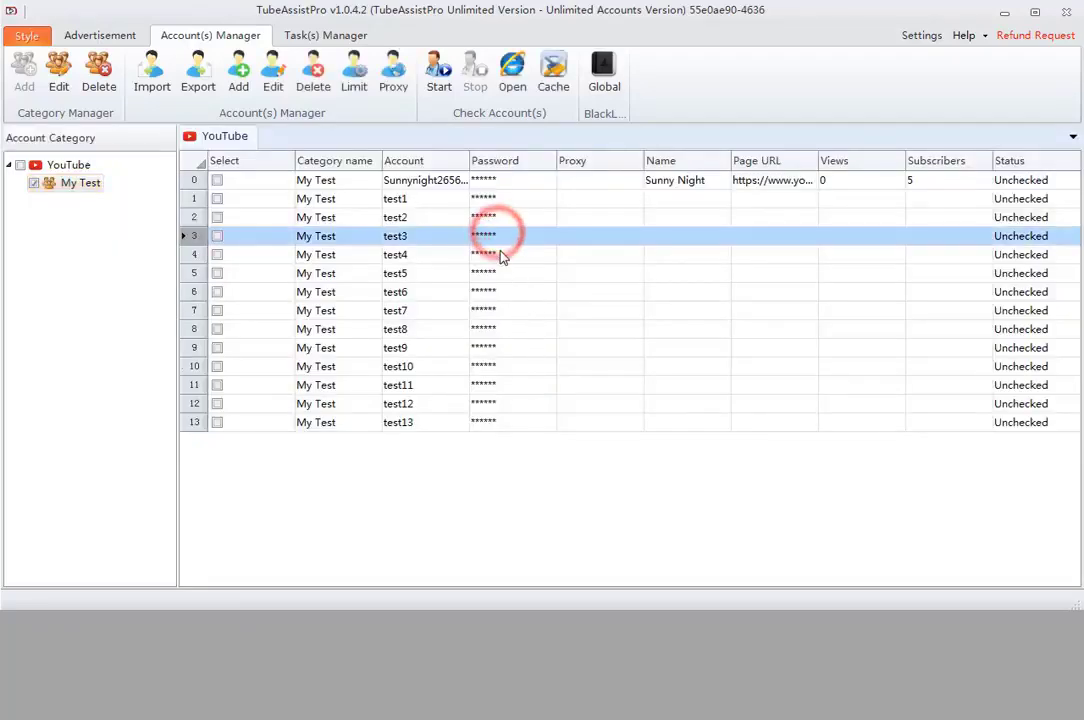
{"action": "left_click_drag", "start_coordinate": [503, 253], "coordinate": [506, 352]}
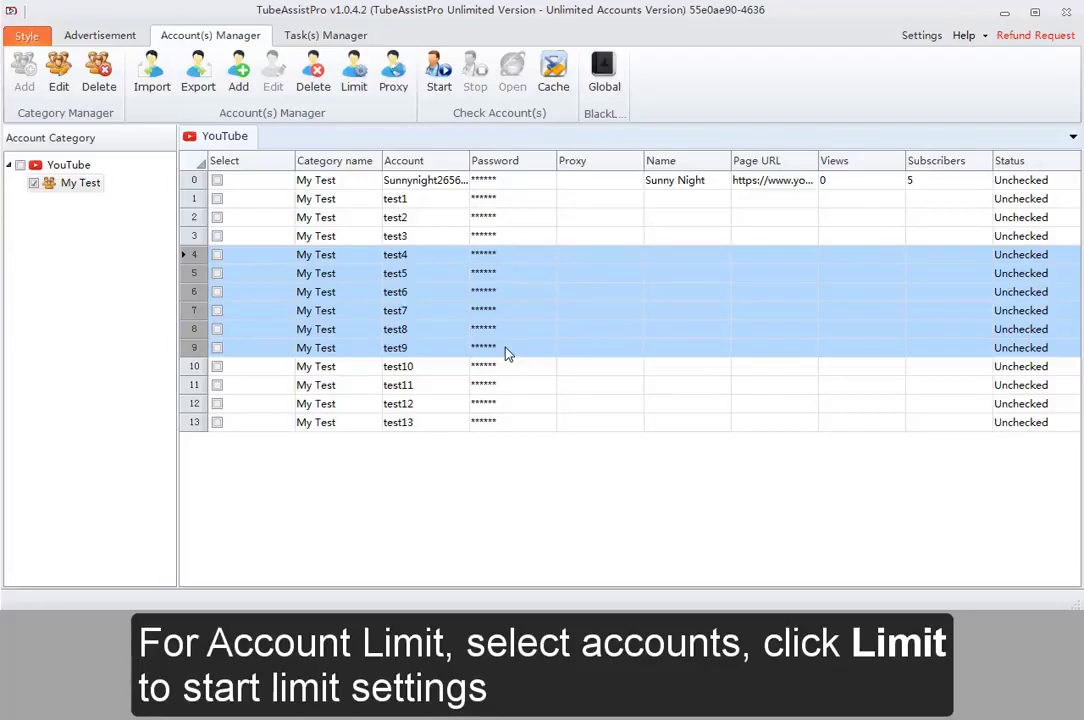
{"action": "left_click", "coordinate": [355, 80]}
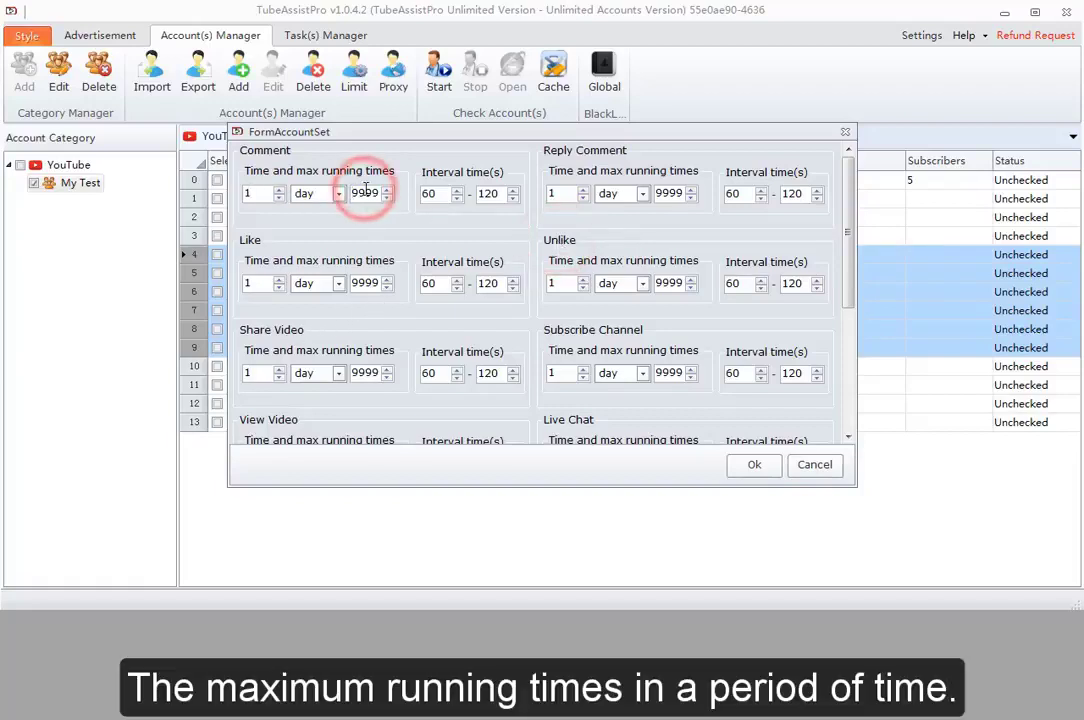
{"action": "left_click", "coordinate": [457, 189]}
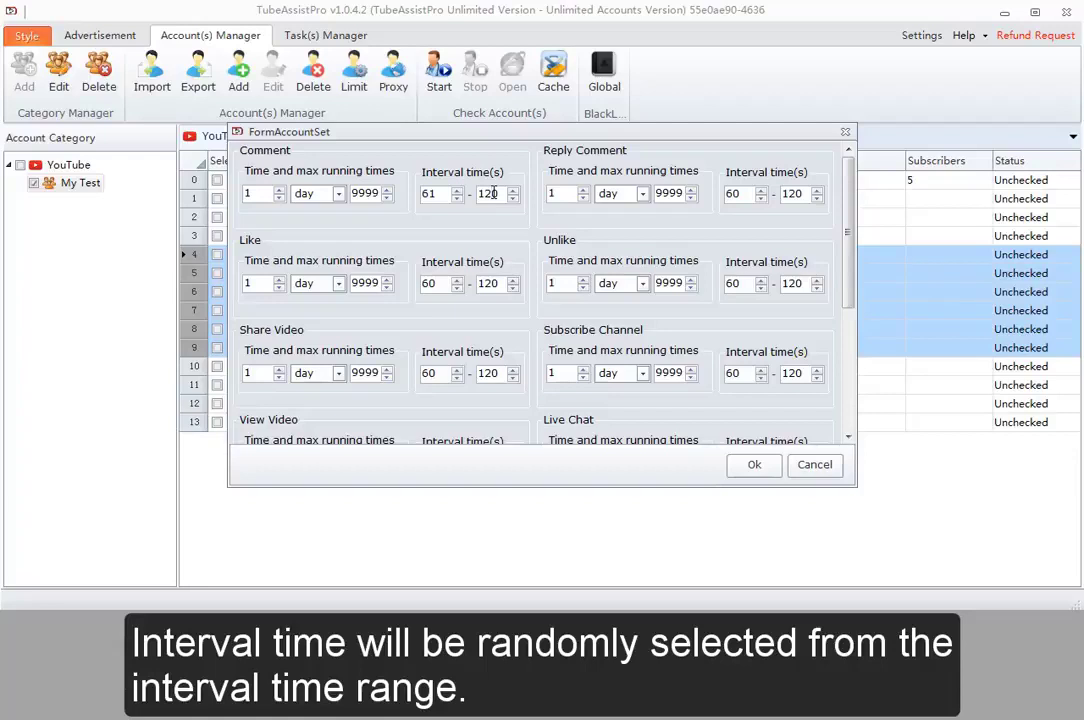
{"action": "left_click", "coordinate": [754, 466]}
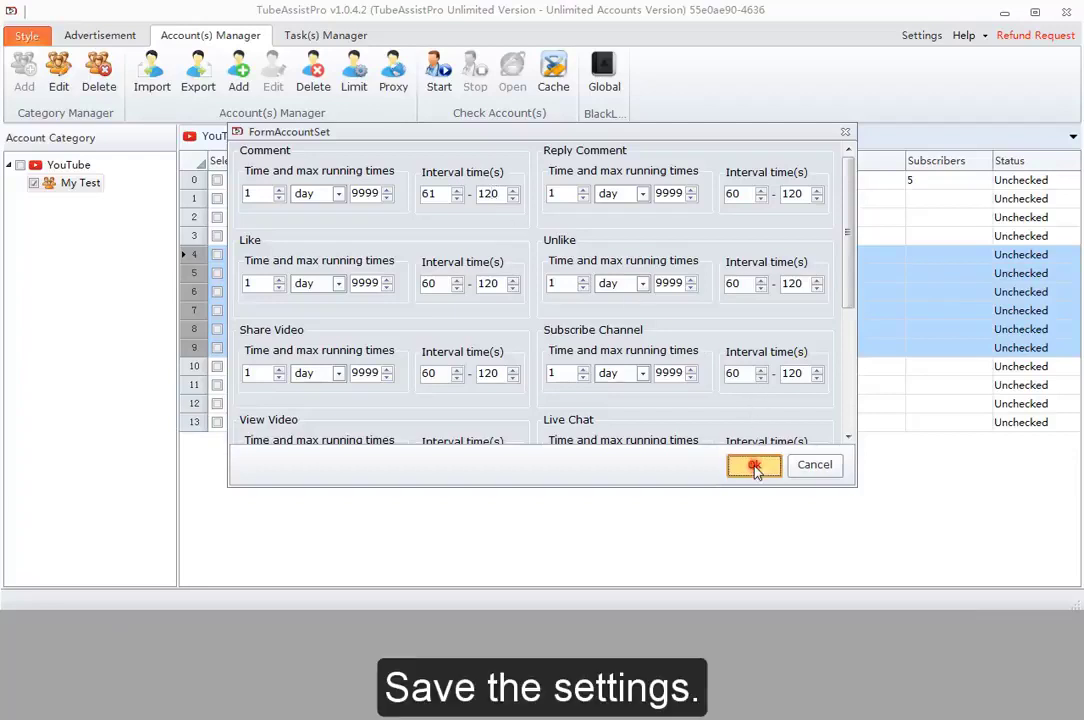
Select accounts test7 to test13 for proxy binding and import the proxy list from the text file Proxy.txt
{"action": "left_click", "coordinate": [723, 404]}
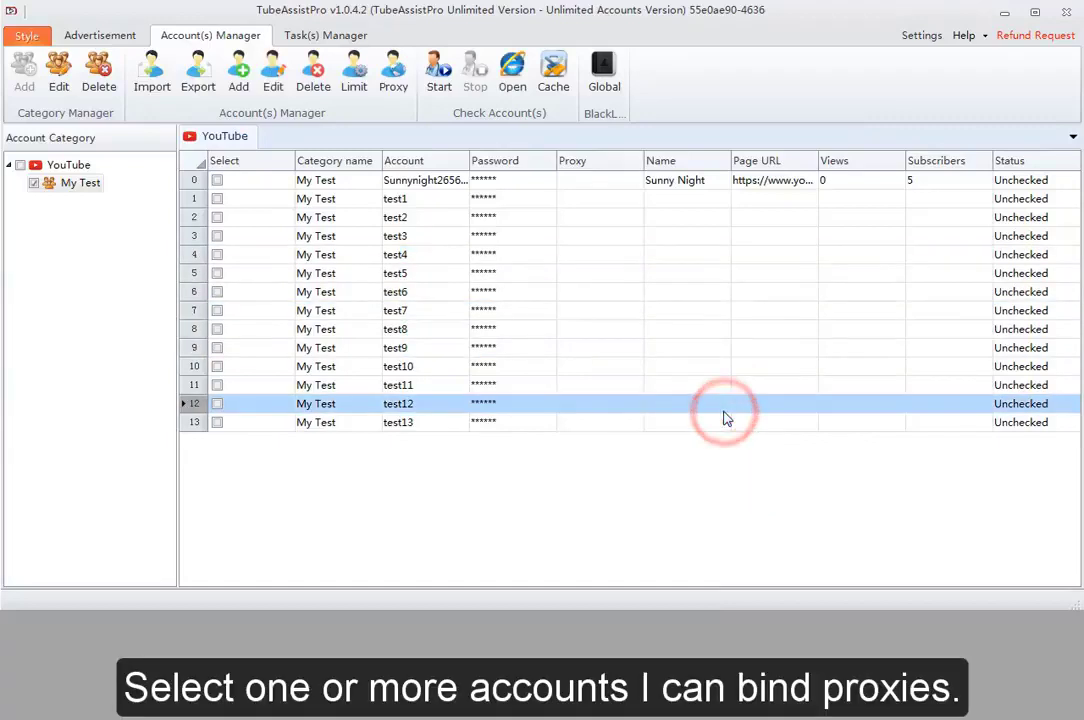
{"action": "left_click", "coordinate": [672, 308]}
{"action": "left_click_drag", "start_coordinate": [672, 308], "coordinate": [685, 435]}
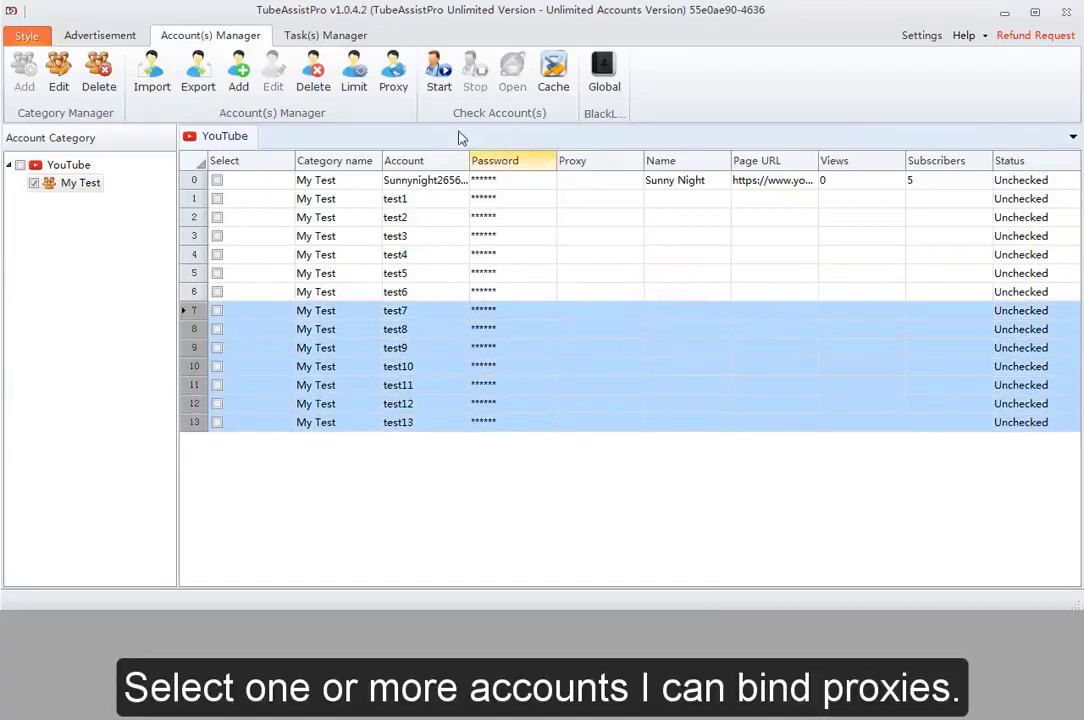
{"action": "left_click", "coordinate": [388, 88]}
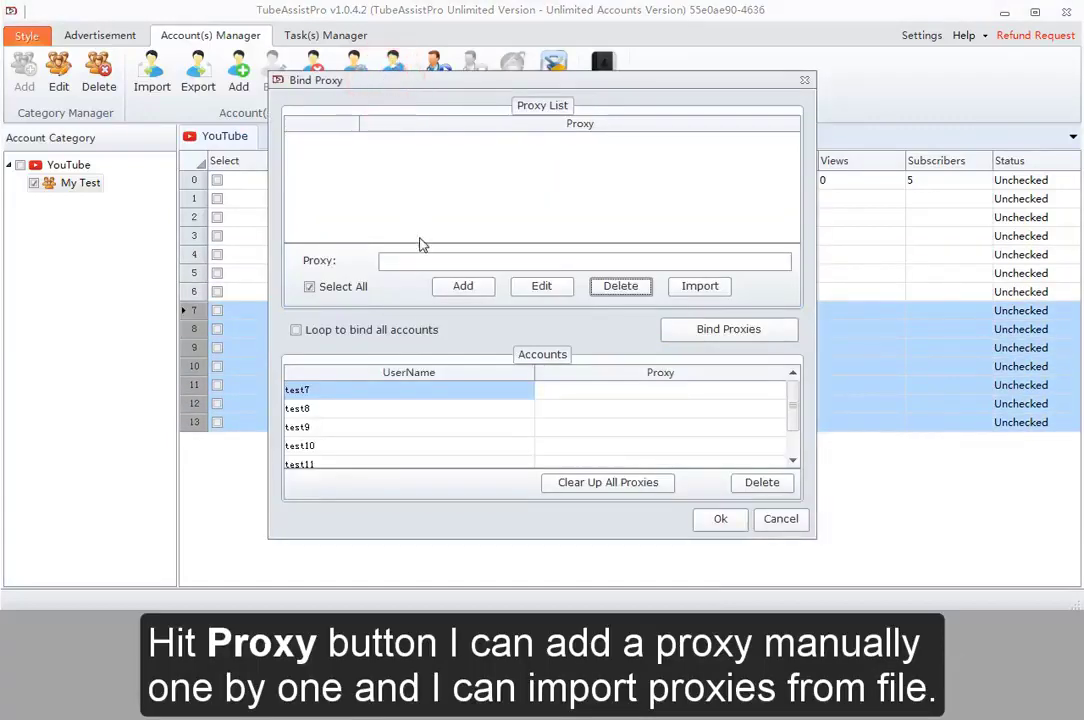
{"action": "left_click", "coordinate": [416, 262]}
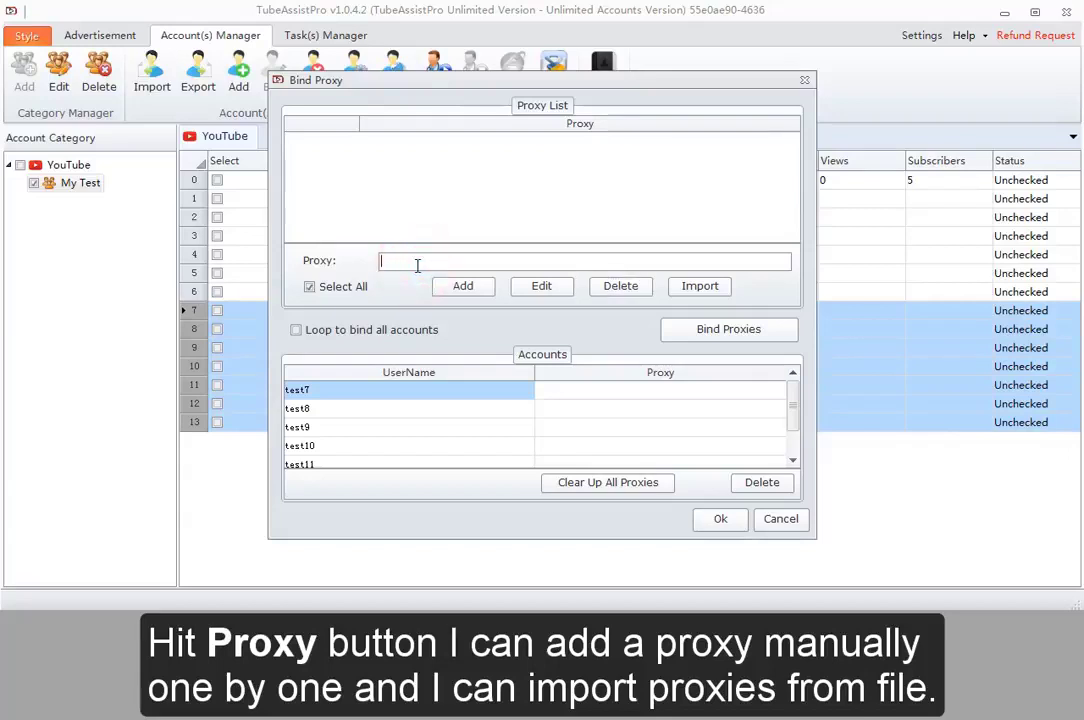
{"action": "left_click", "coordinate": [697, 286]}
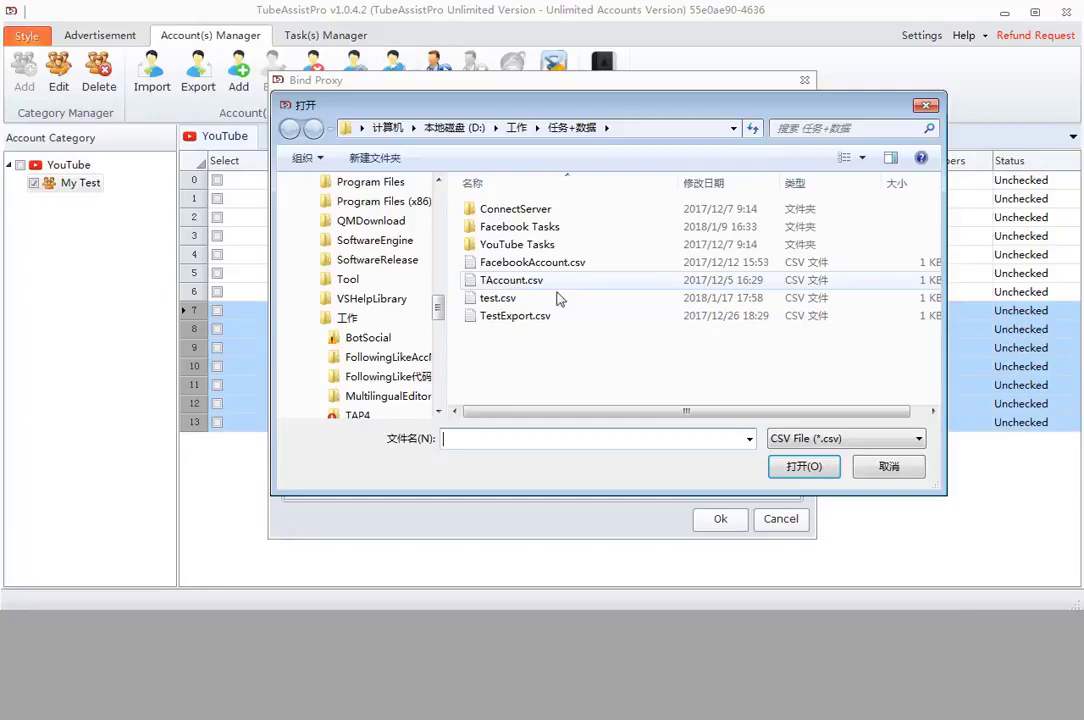
{"action": "left_click", "coordinate": [806, 438]}
{"action": "left_click", "coordinate": [801, 469]}
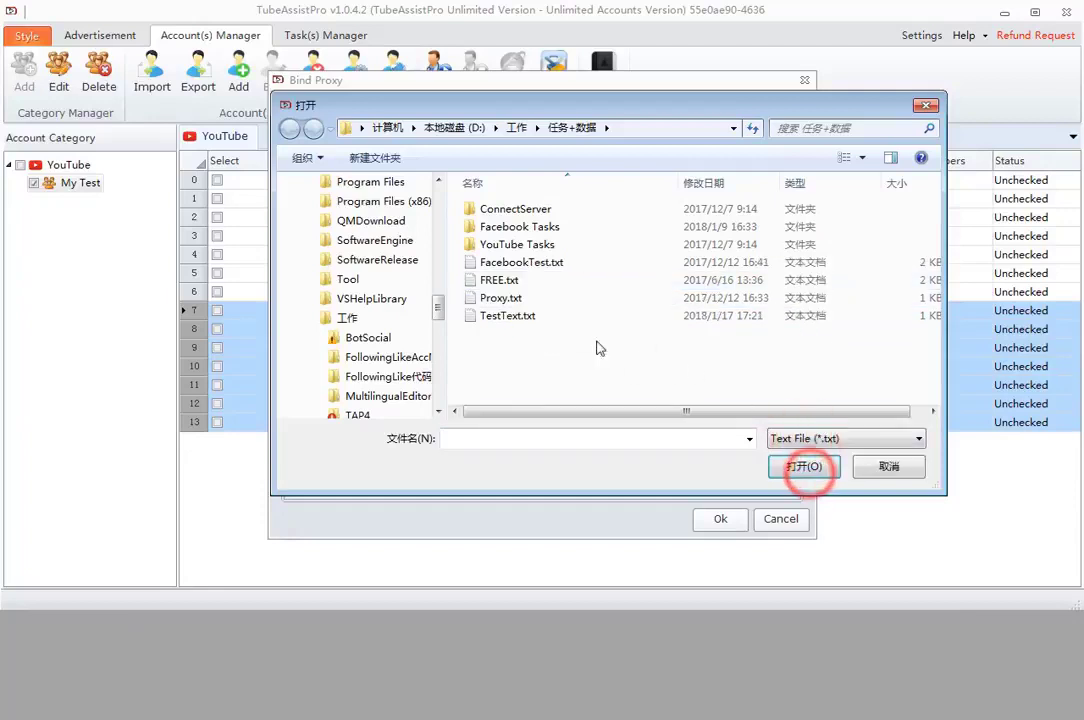
{"action": "left_click", "coordinate": [500, 298]}
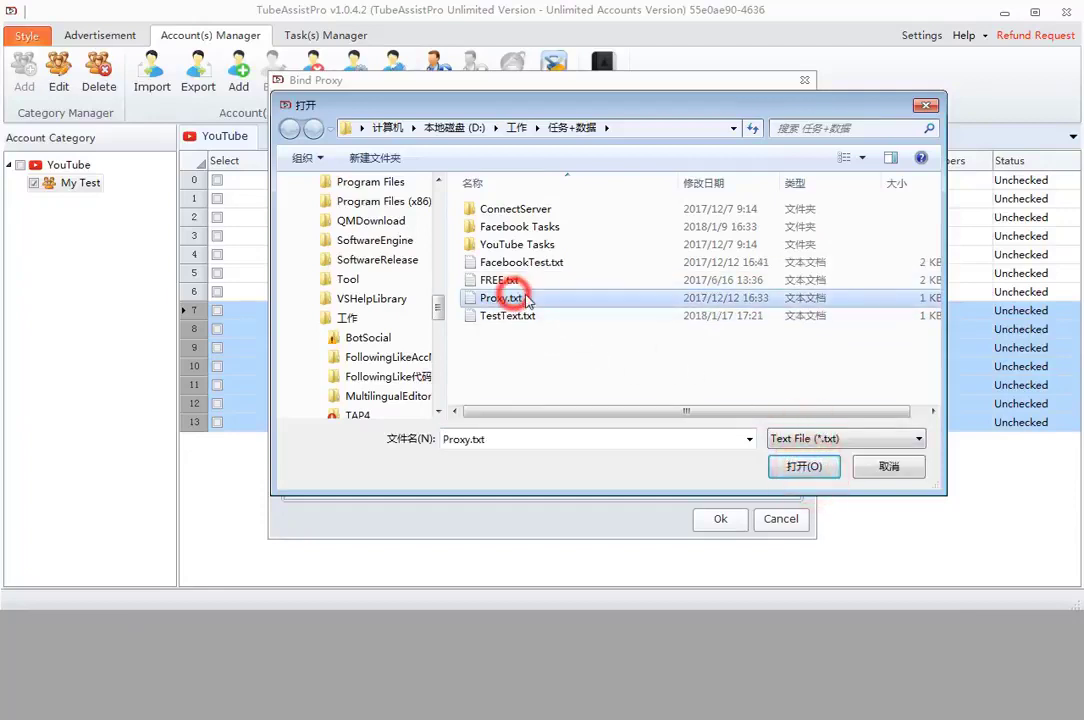
{"action": "left_click", "coordinate": [815, 463]}
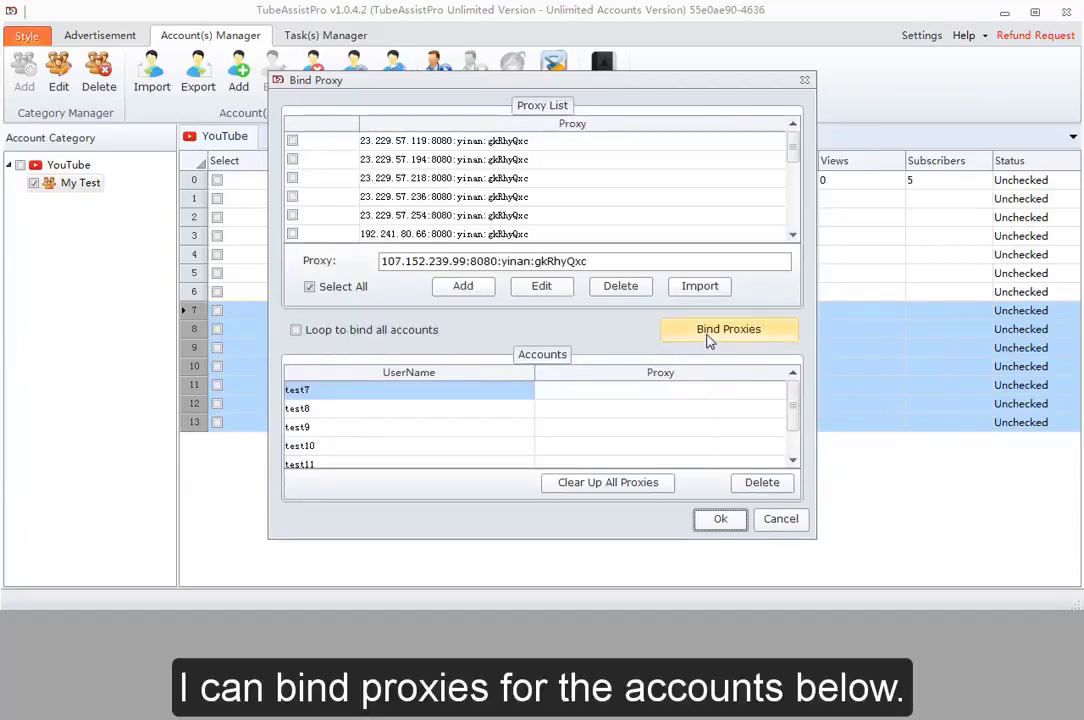
Tick all imported proxies, bind them to accounts test7 to test13 and save the proxy settings
{"action": "left_click", "coordinate": [352, 288]}
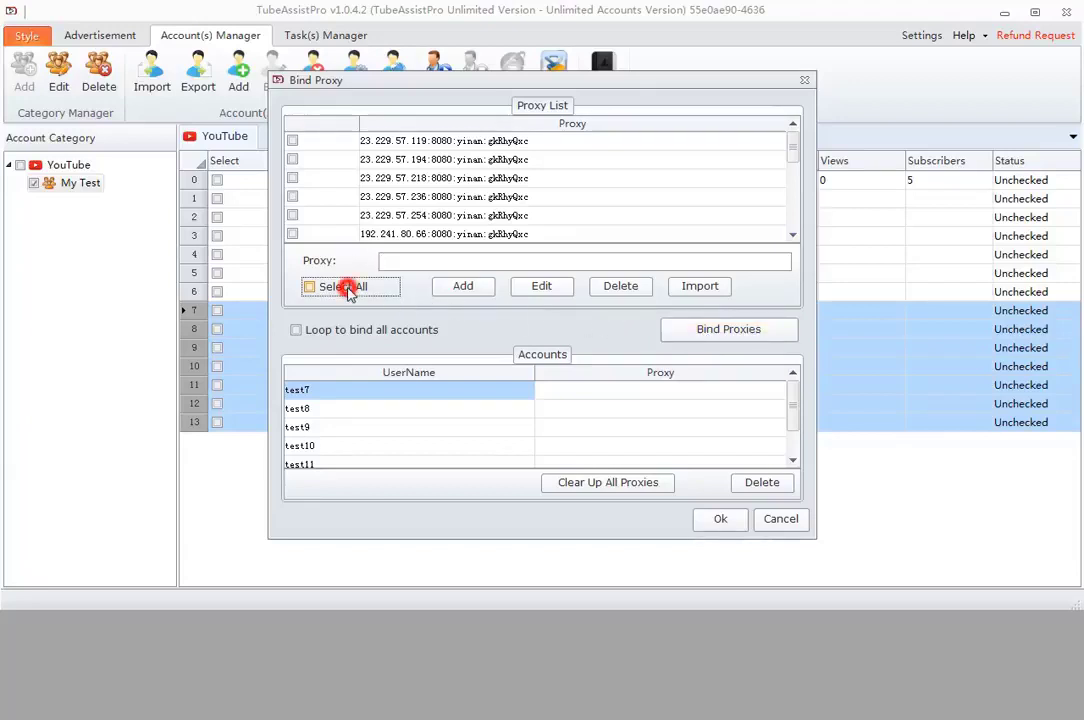
{"action": "left_click", "coordinate": [349, 288]}
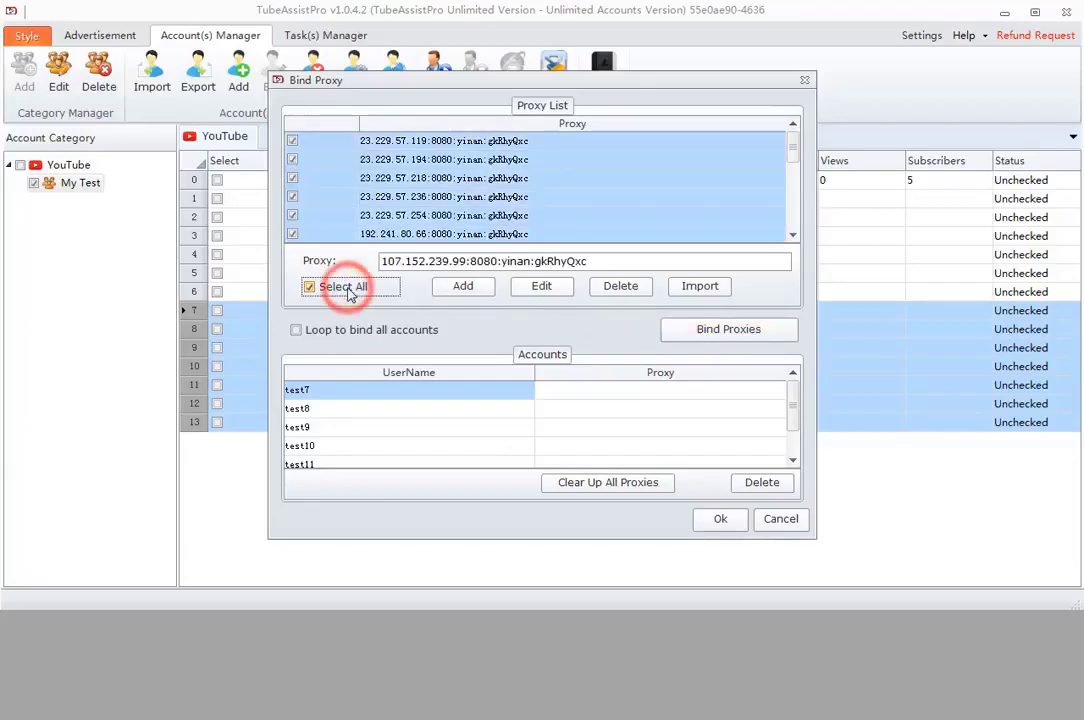
{"action": "left_click", "coordinate": [716, 332]}
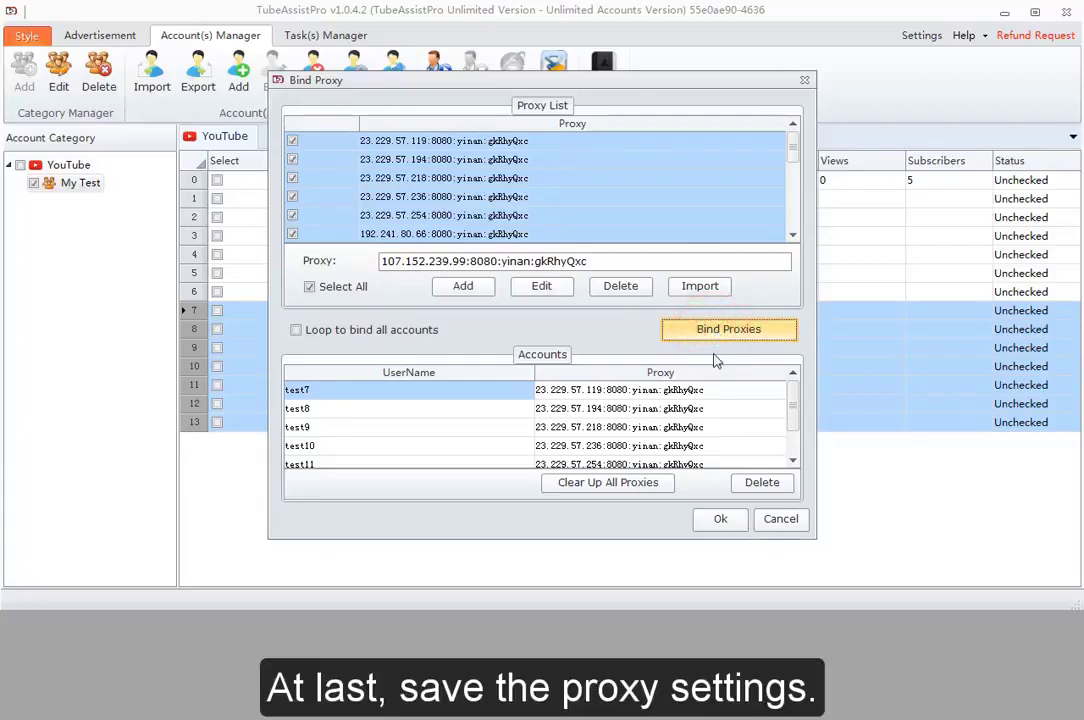
{"action": "left_click", "coordinate": [719, 520]}
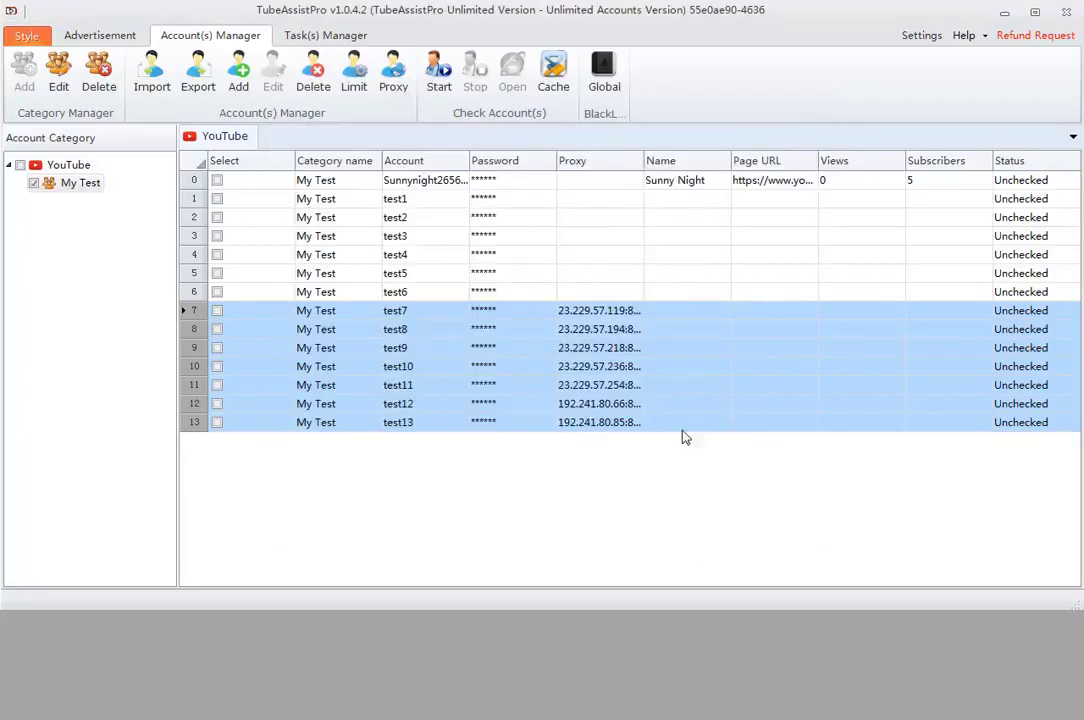
Tick the first account in the list, start checking its login, close the checking browser window and stop the check
{"action": "left_click", "coordinate": [573, 186]}
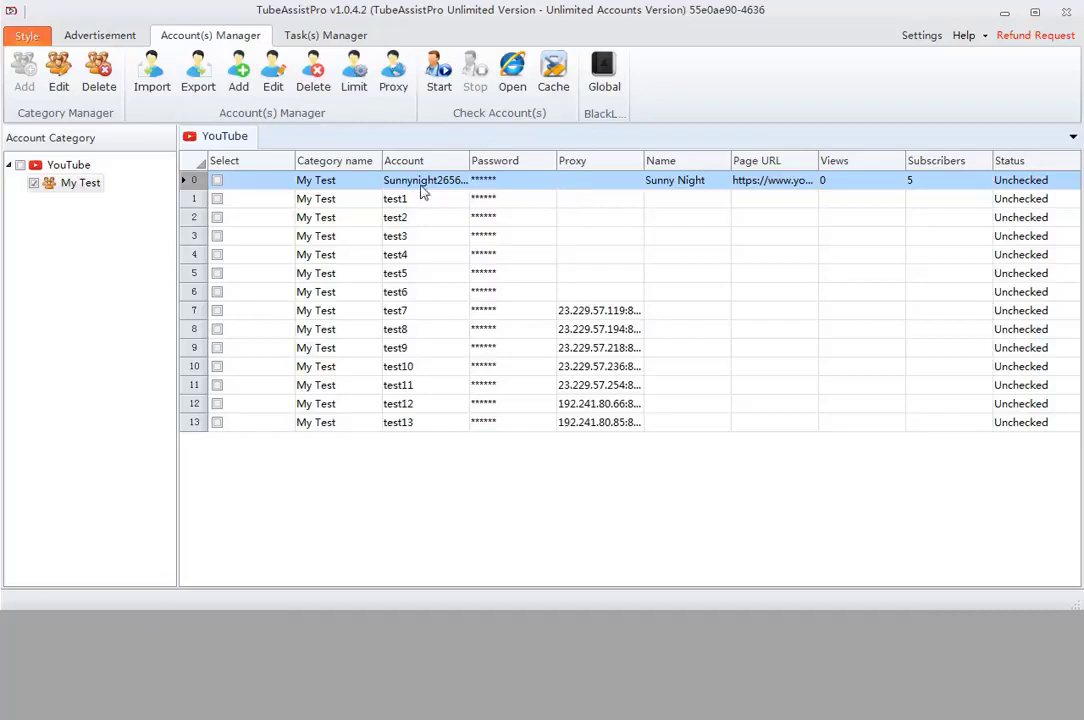
{"action": "left_click", "coordinate": [217, 181]}
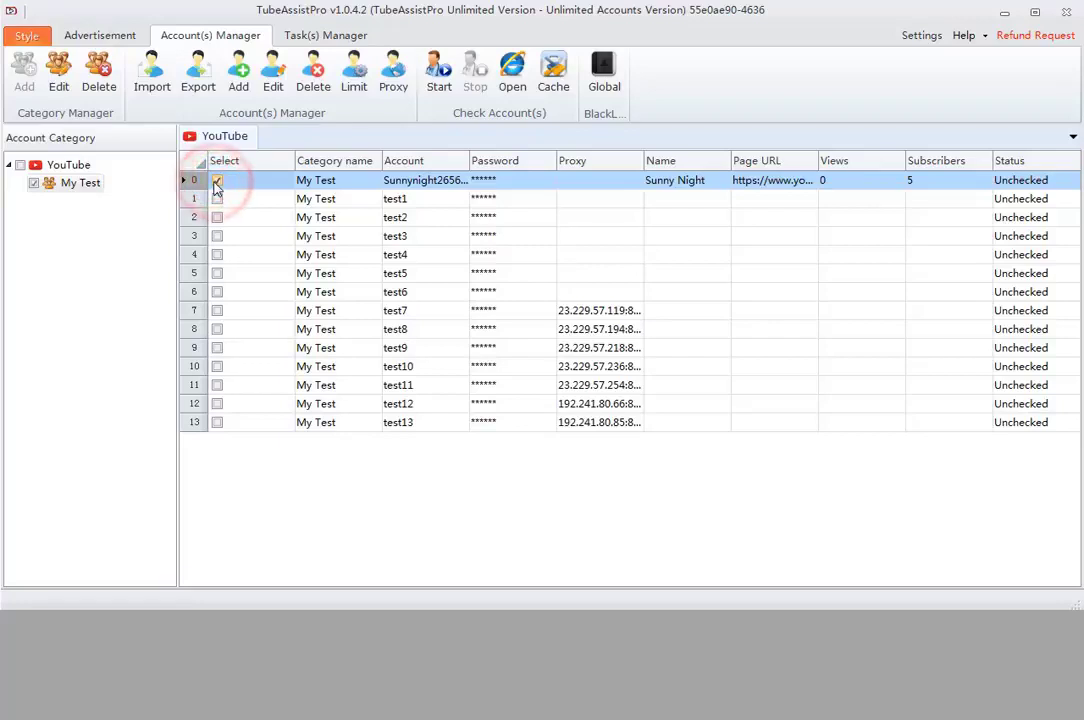
{"action": "left_click", "coordinate": [435, 72]}
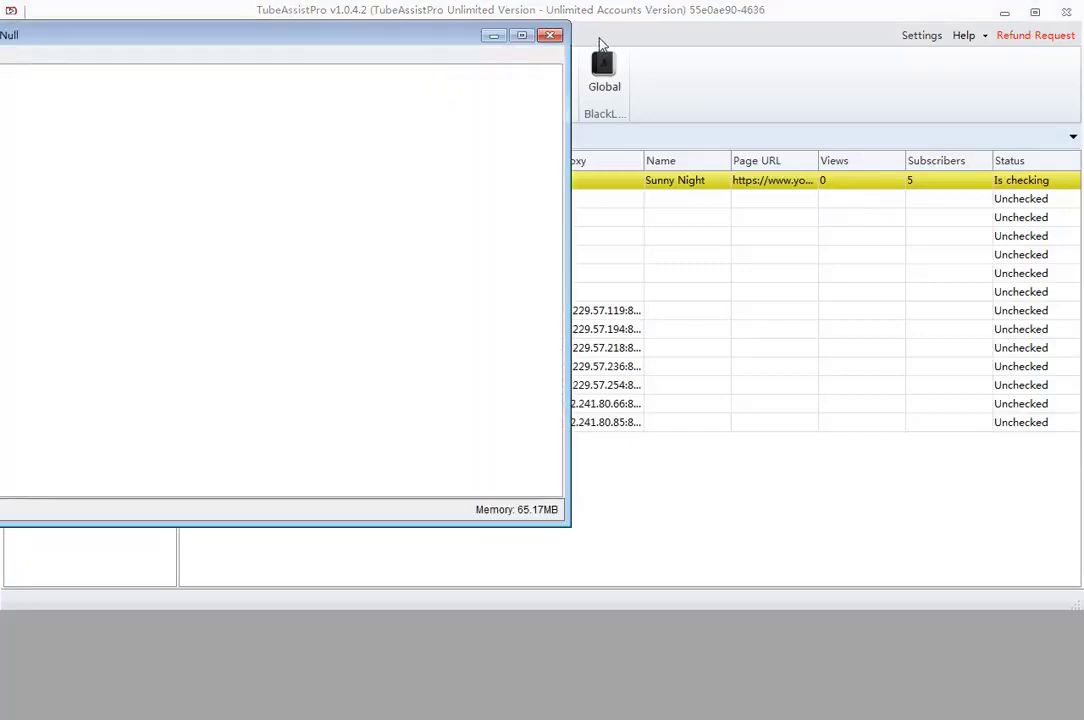
{"action": "left_click", "coordinate": [550, 35]}
{"action": "left_click", "coordinate": [477, 78]}
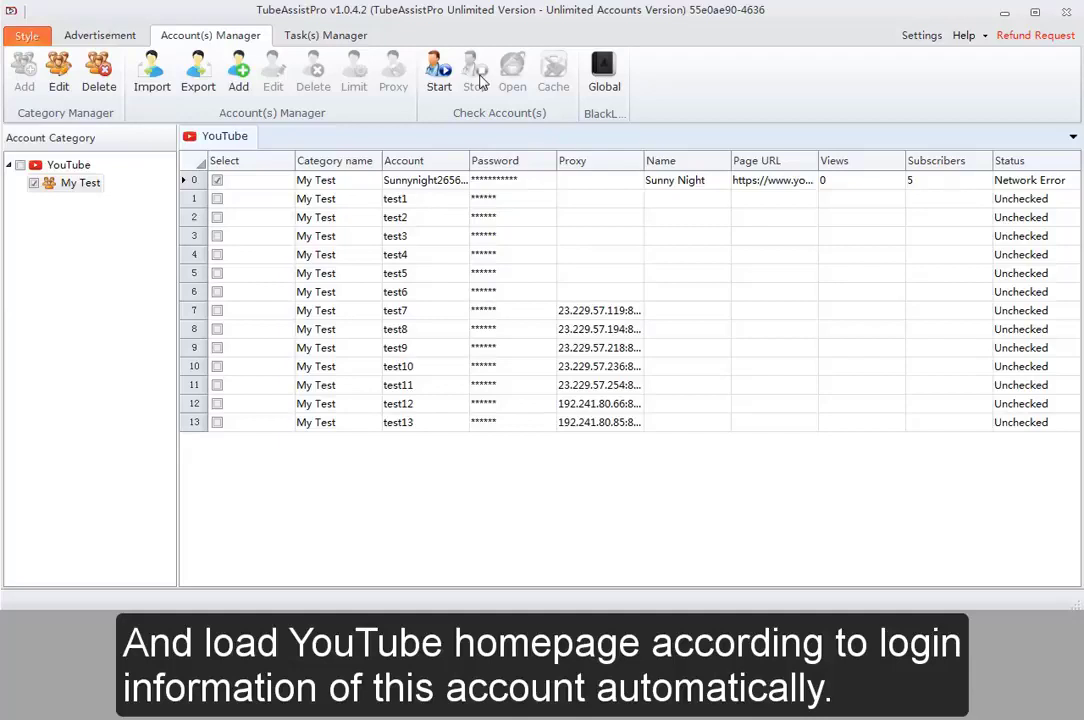
Open the first account's YouTube page in the built-in browser with the 20-minute timeout and existing user agent, and close it
{"action": "left_click", "coordinate": [463, 180]}
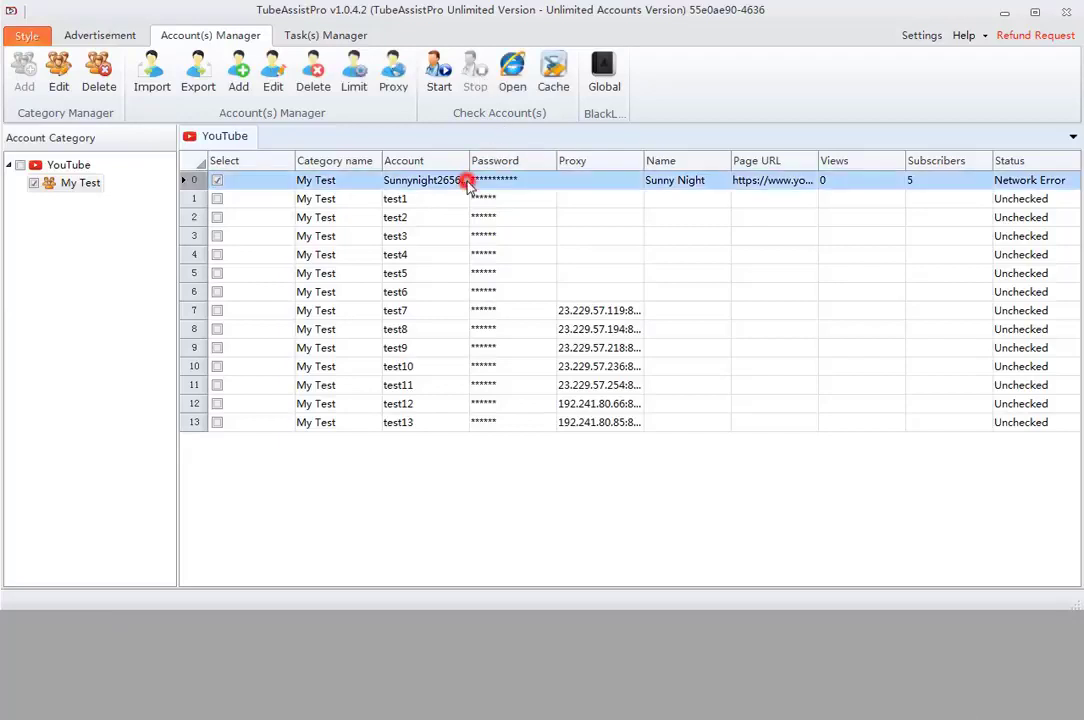
{"action": "left_click", "coordinate": [512, 78]}
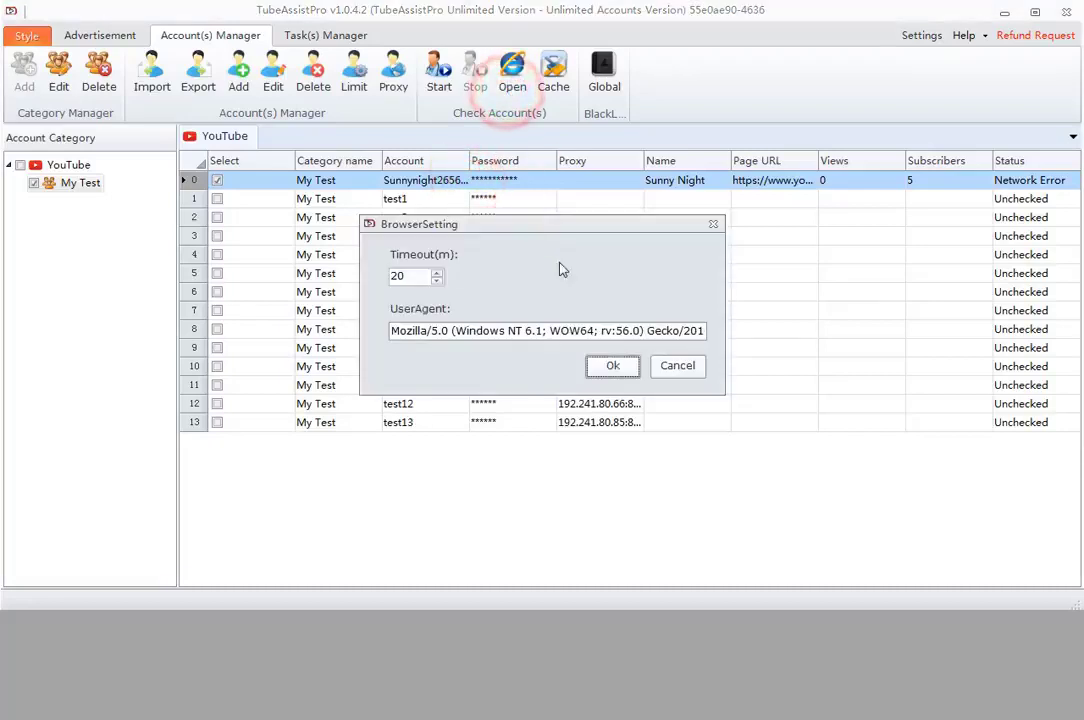
{"action": "left_click", "coordinate": [612, 366]}
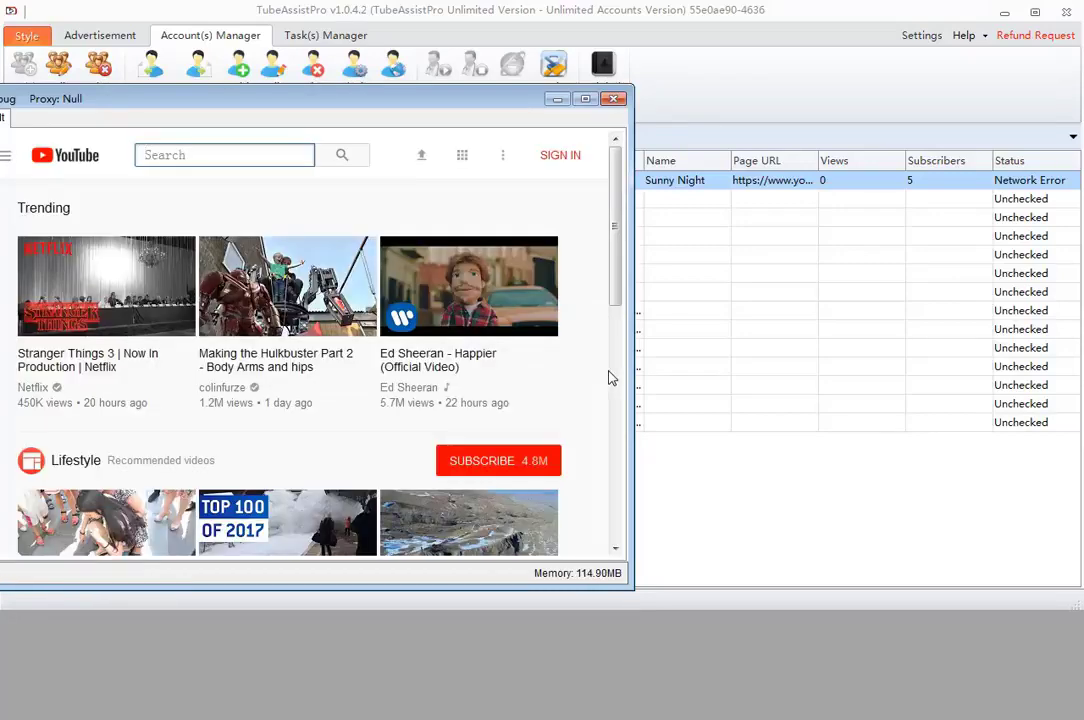
{"action": "left_click", "coordinate": [613, 100]}
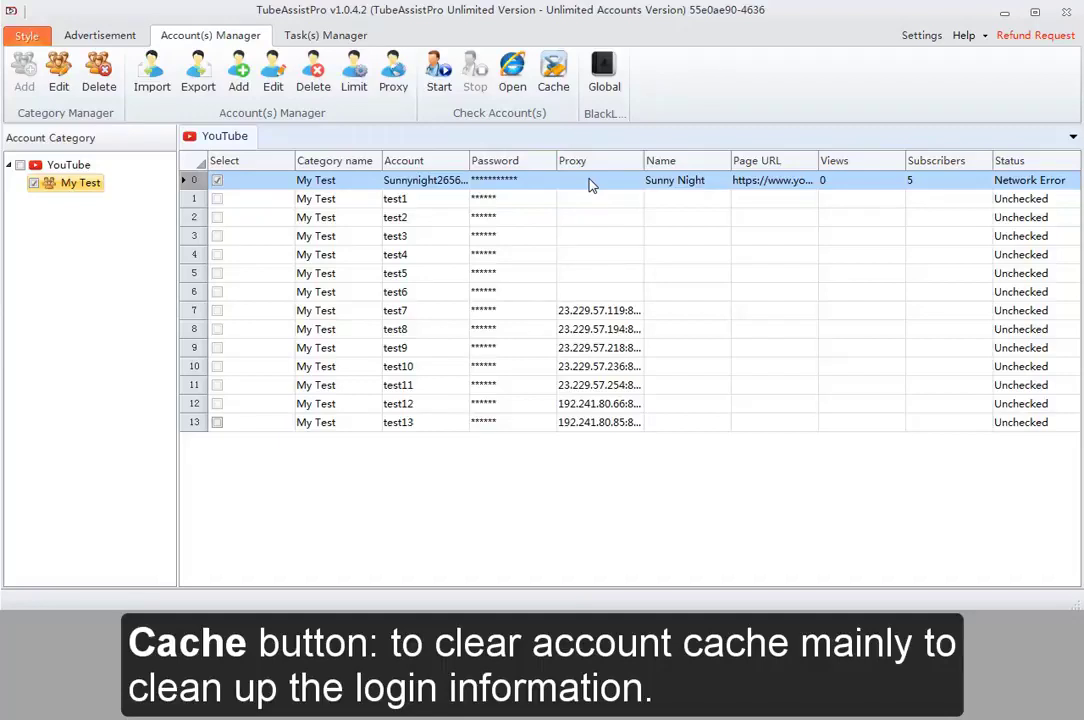
Clear the cache of the first seven accounts, from the first entry through test6
{"action": "left_click_drag", "start_coordinate": [589, 183], "coordinate": [566, 302]}
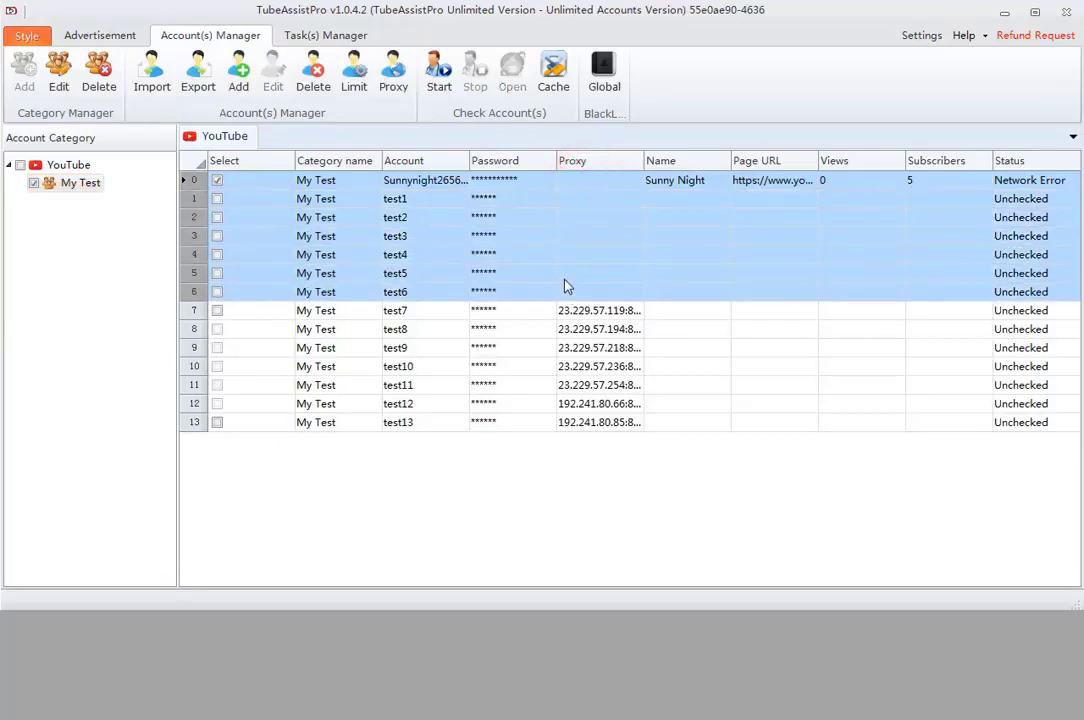
{"action": "left_click", "coordinate": [553, 72]}
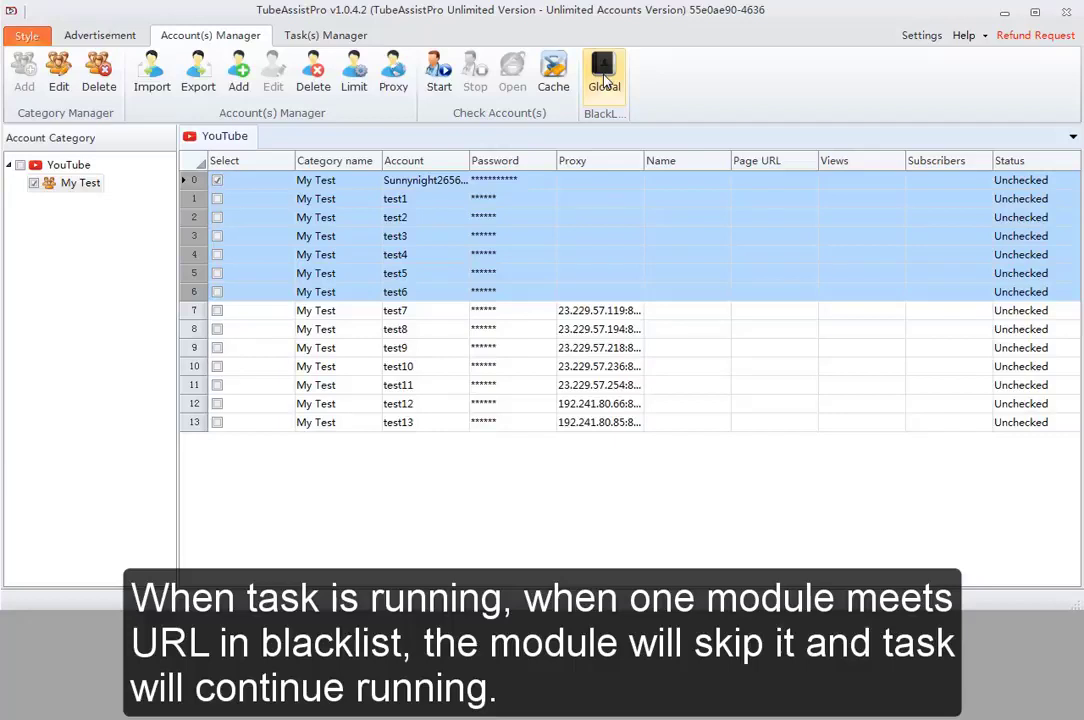
Open the global blacklist's YouTube Comment category, view the URL file import without choosing a file, and close the blacklist with OK
{"action": "left_click", "coordinate": [605, 78]}
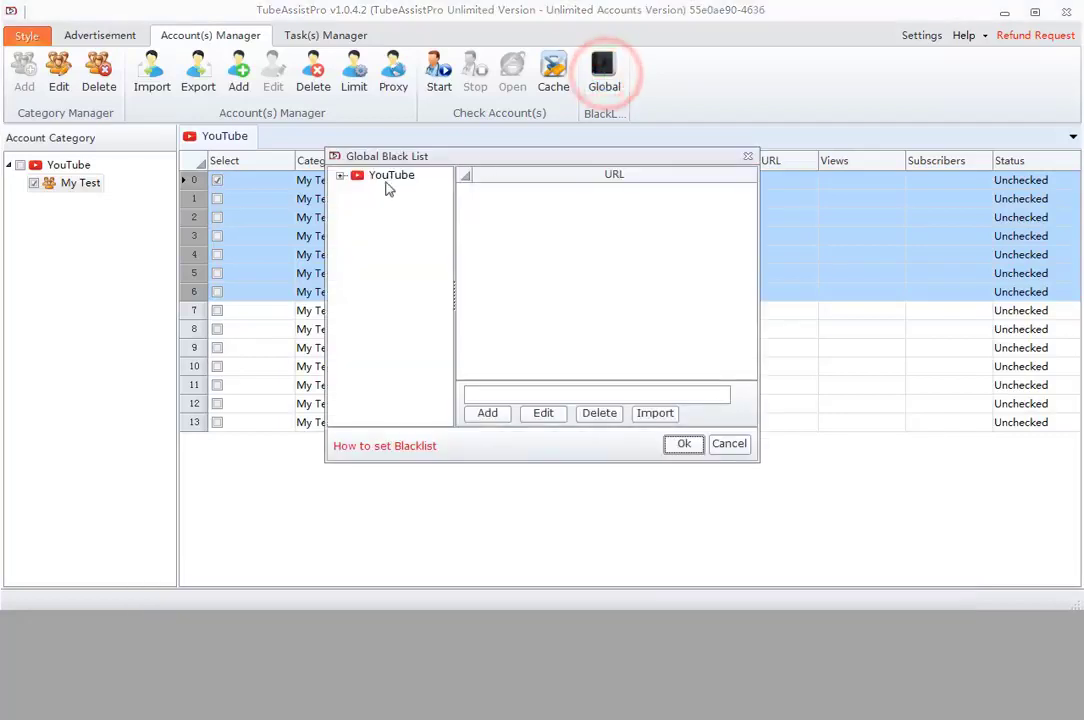
{"action": "left_click", "coordinate": [341, 177]}
{"action": "left_click", "coordinate": [408, 194]}
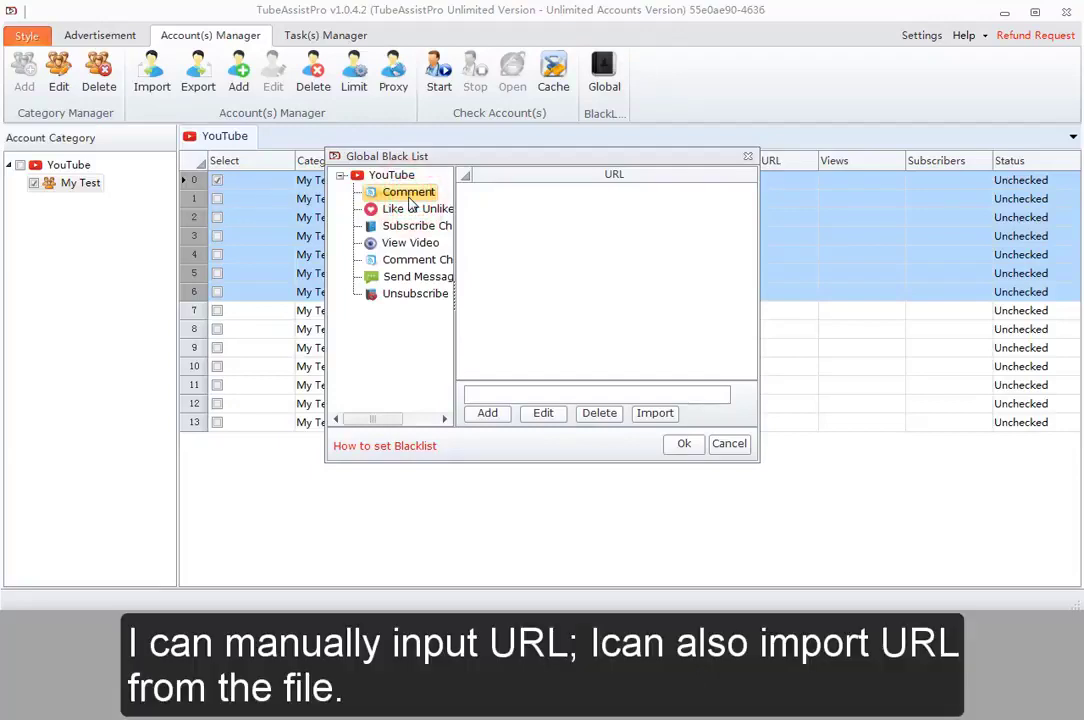
{"action": "left_click", "coordinate": [548, 393]}
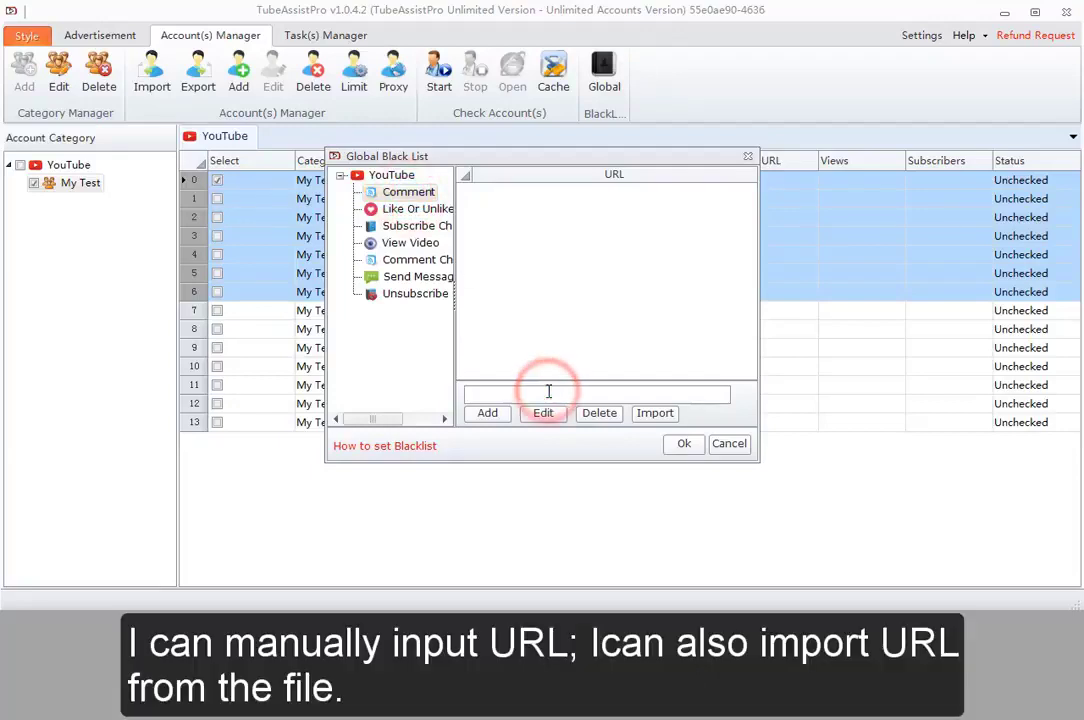
{"action": "left_click", "coordinate": [657, 413]}
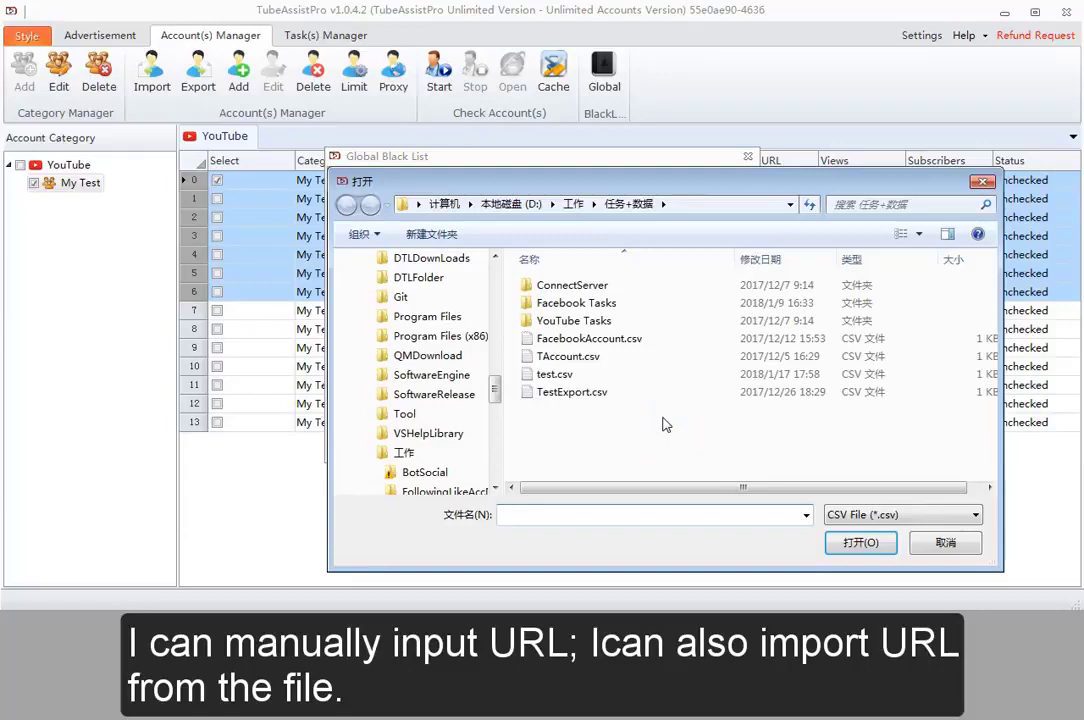
{"action": "left_click", "coordinate": [917, 543]}
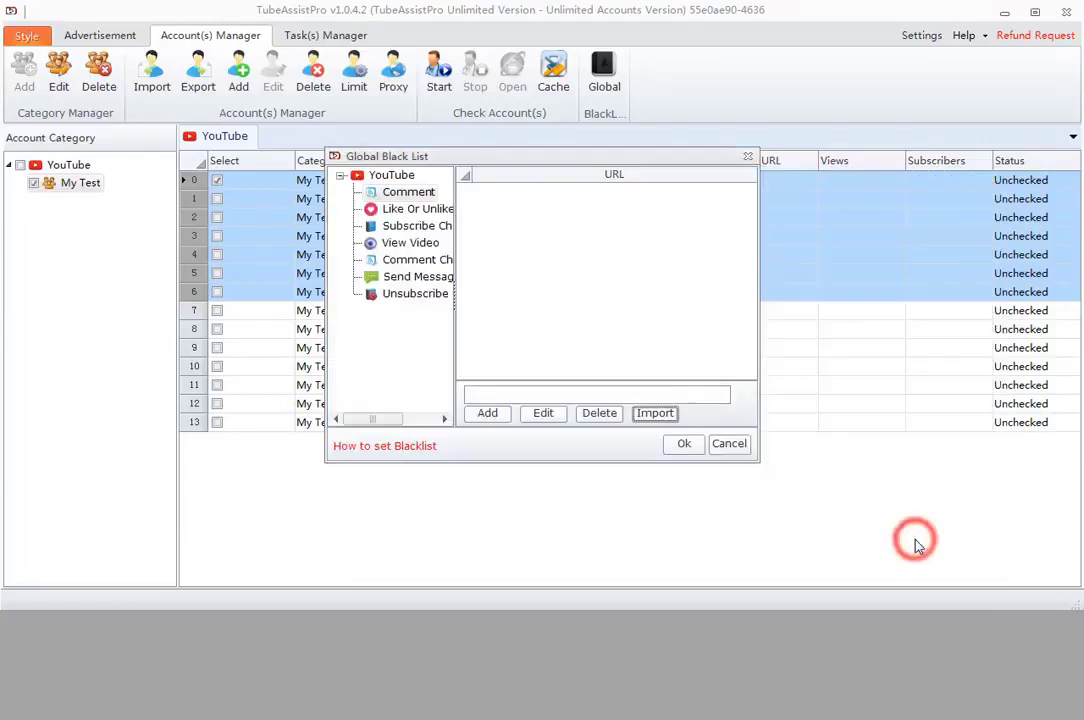
{"action": "left_click", "coordinate": [683, 446]}
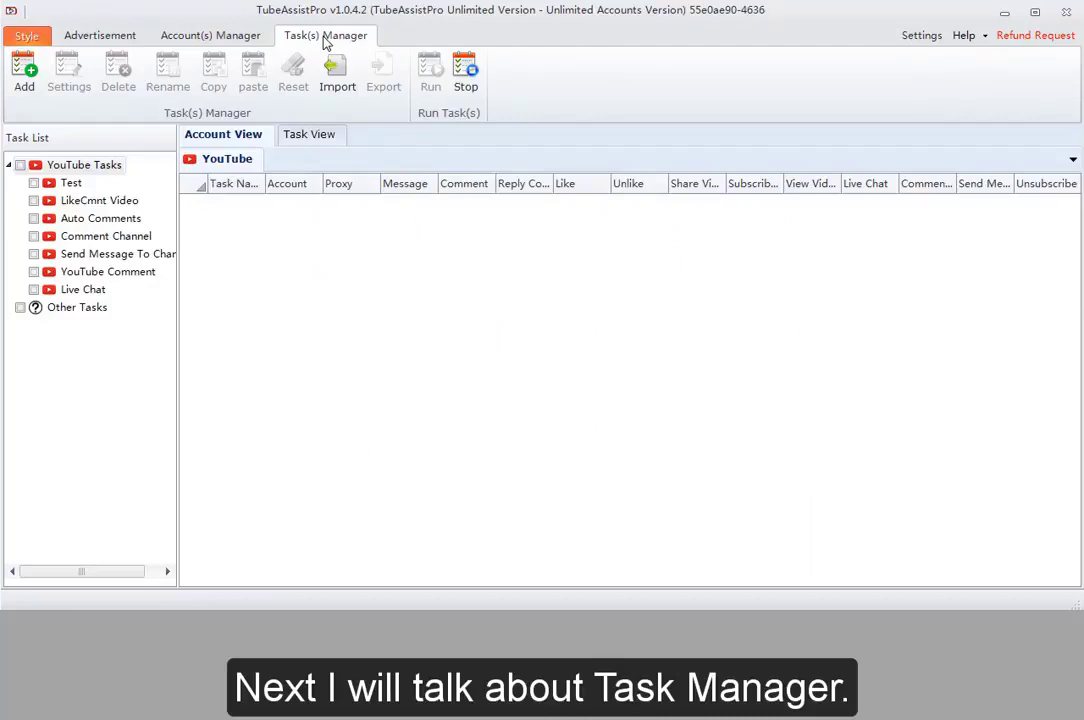
Add a YouTube task named "test task" and save its task settings without any modules
{"action": "left_click", "coordinate": [24, 74]}
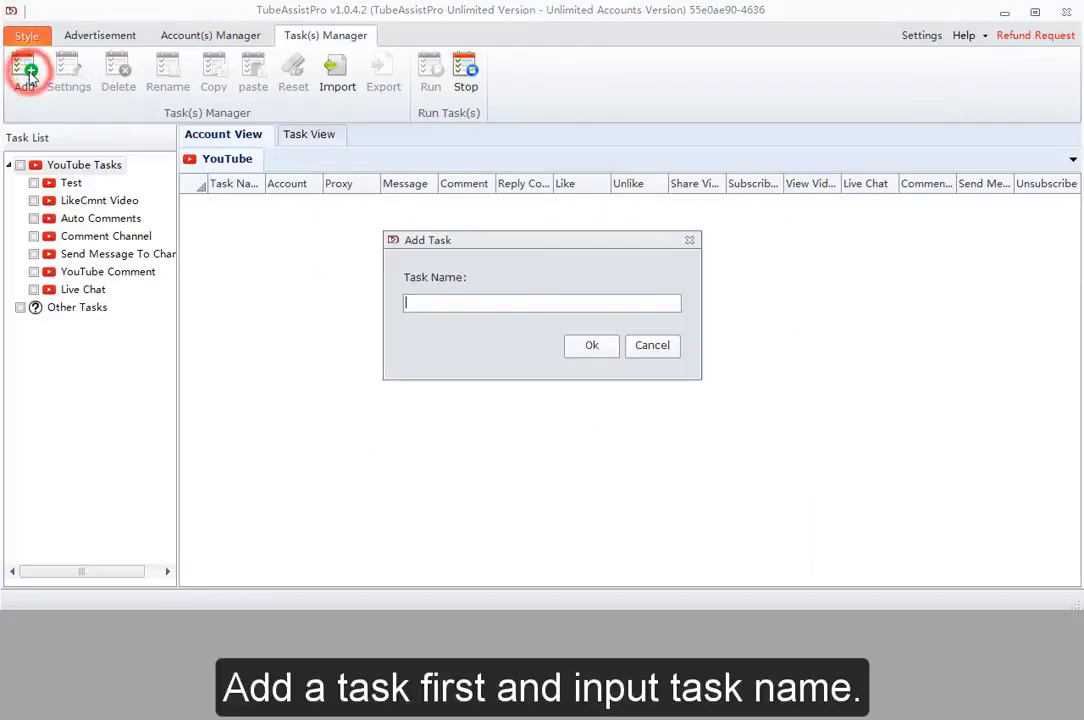
{"action": "left_click", "coordinate": [452, 301]}
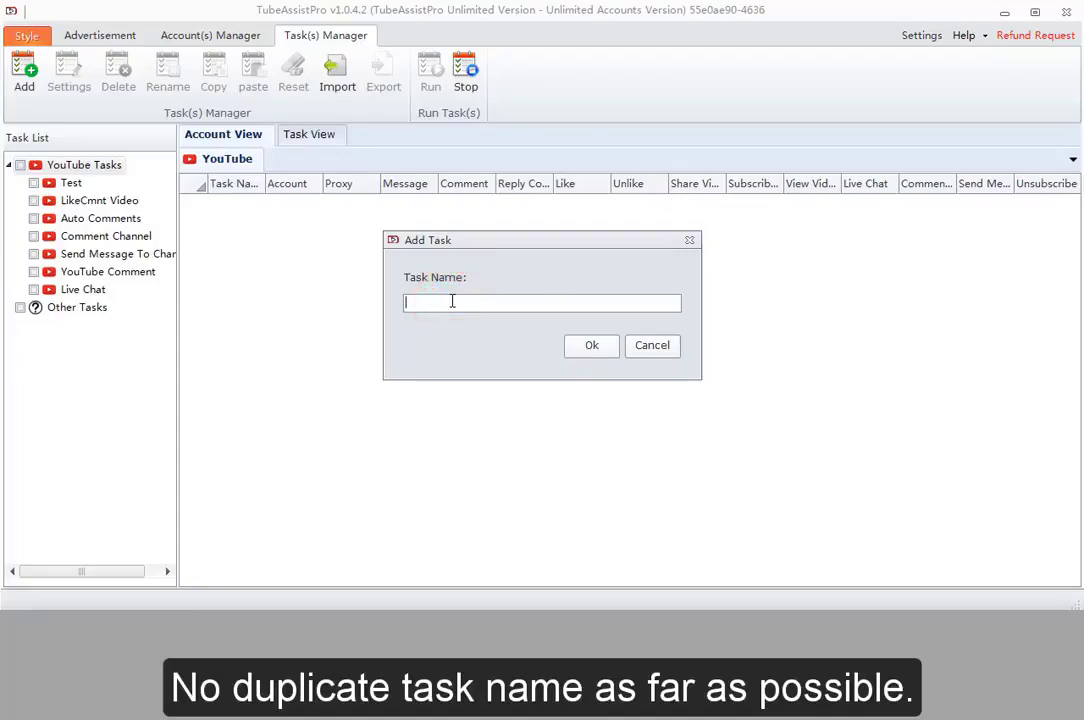
{"action": "type", "text": "test task"}
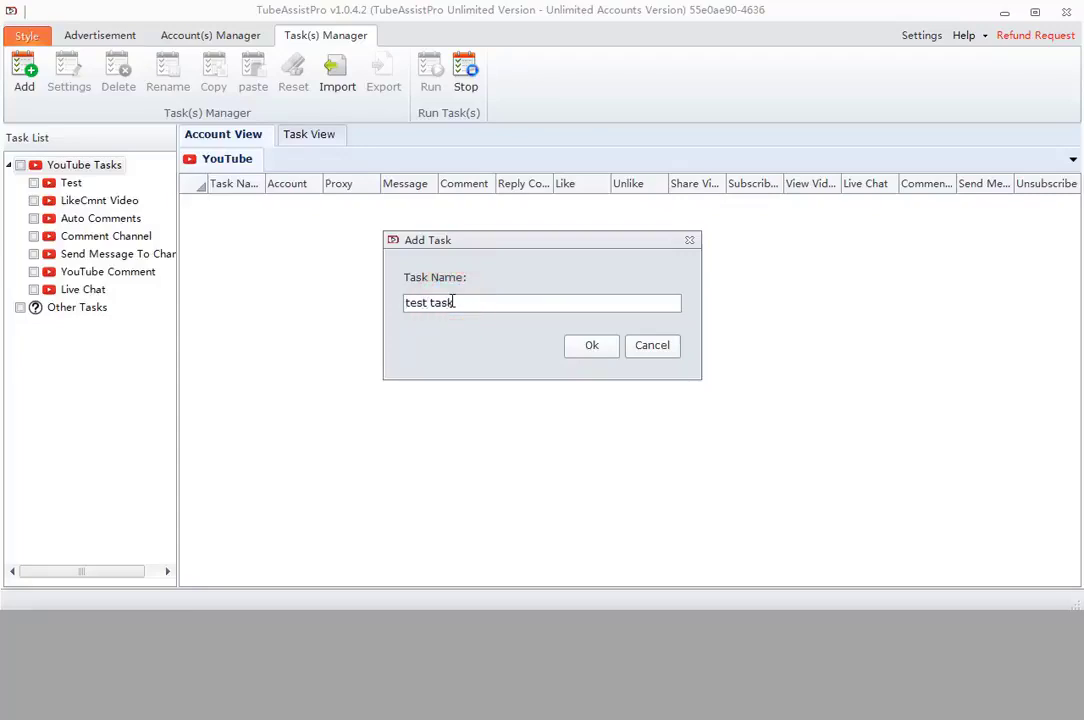
{"action": "left_click", "coordinate": [590, 345]}
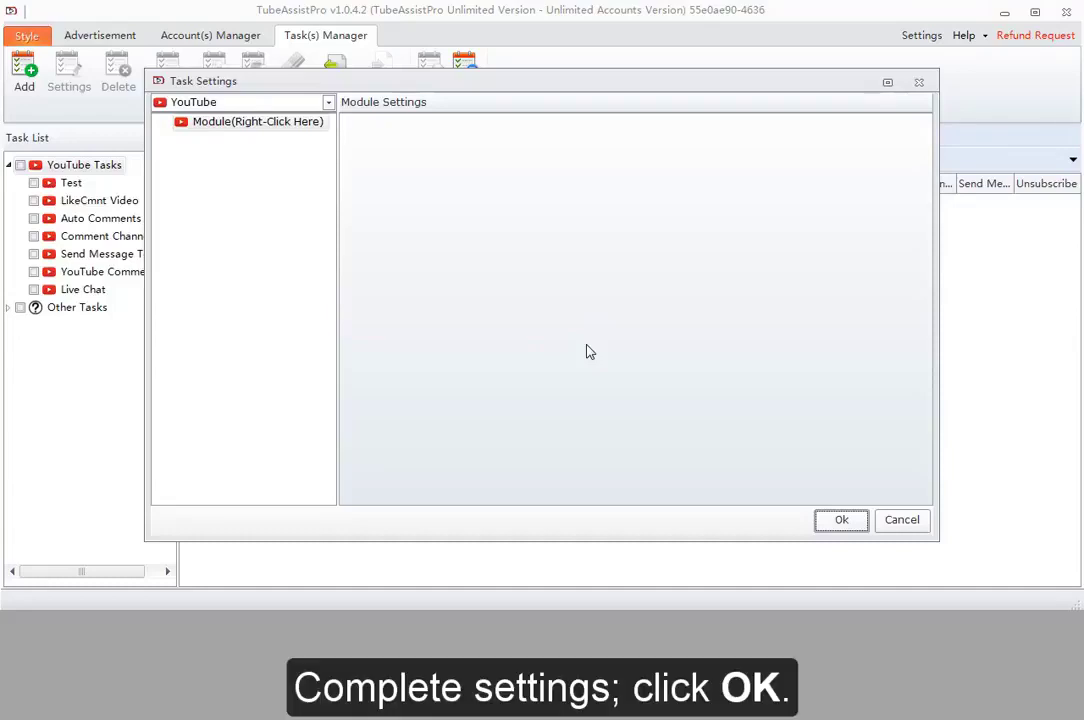
{"action": "left_click", "coordinate": [845, 522]}
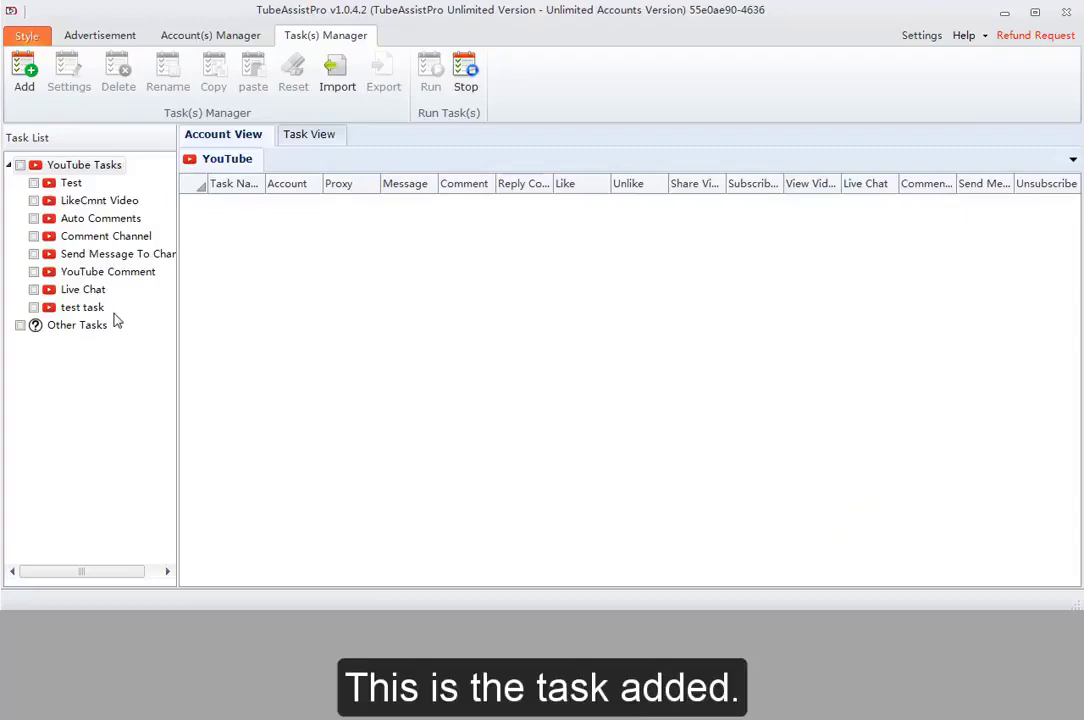
Add an Account module to "test task", tick the first account under My Test and save the task settings
{"action": "left_click", "coordinate": [84, 307]}
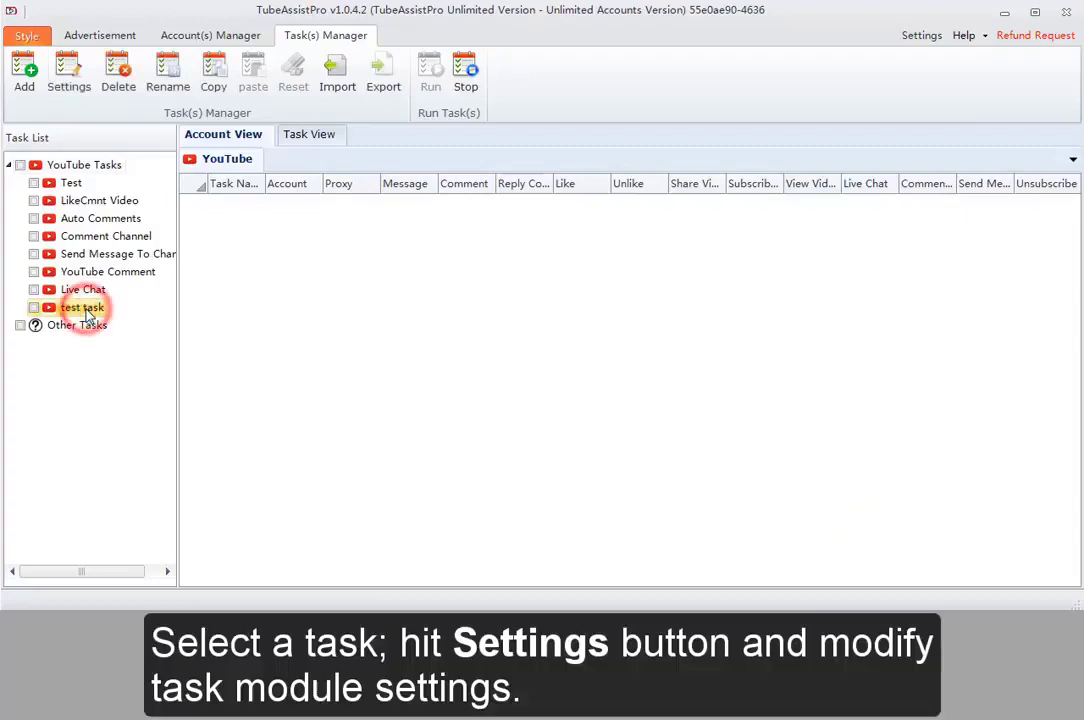
{"action": "left_click", "coordinate": [67, 75]}
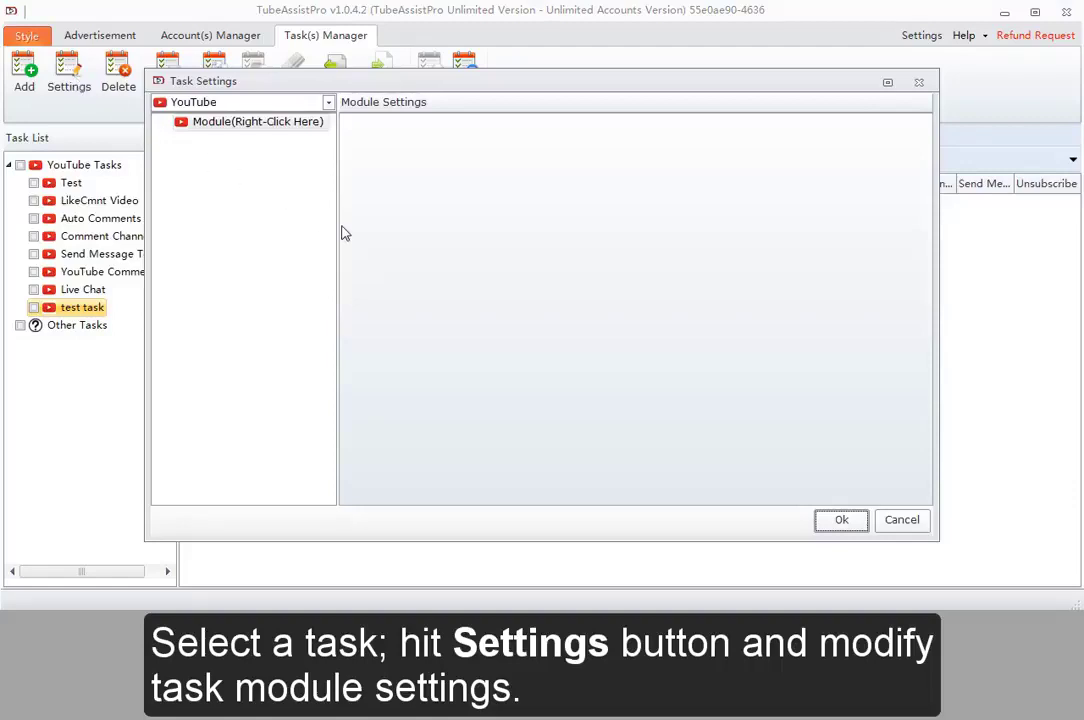
{"action": "left_click", "coordinate": [236, 128]}
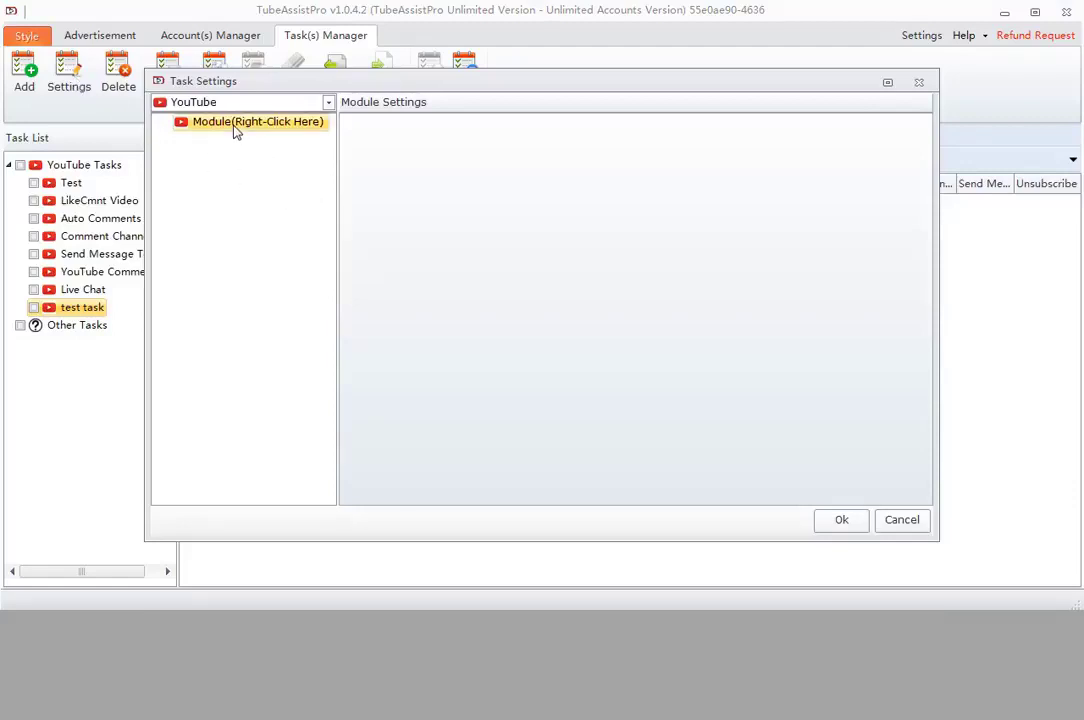
{"action": "right_click", "coordinate": [236, 130]}
{"action": "mouse_move", "coordinate": [307, 138]}
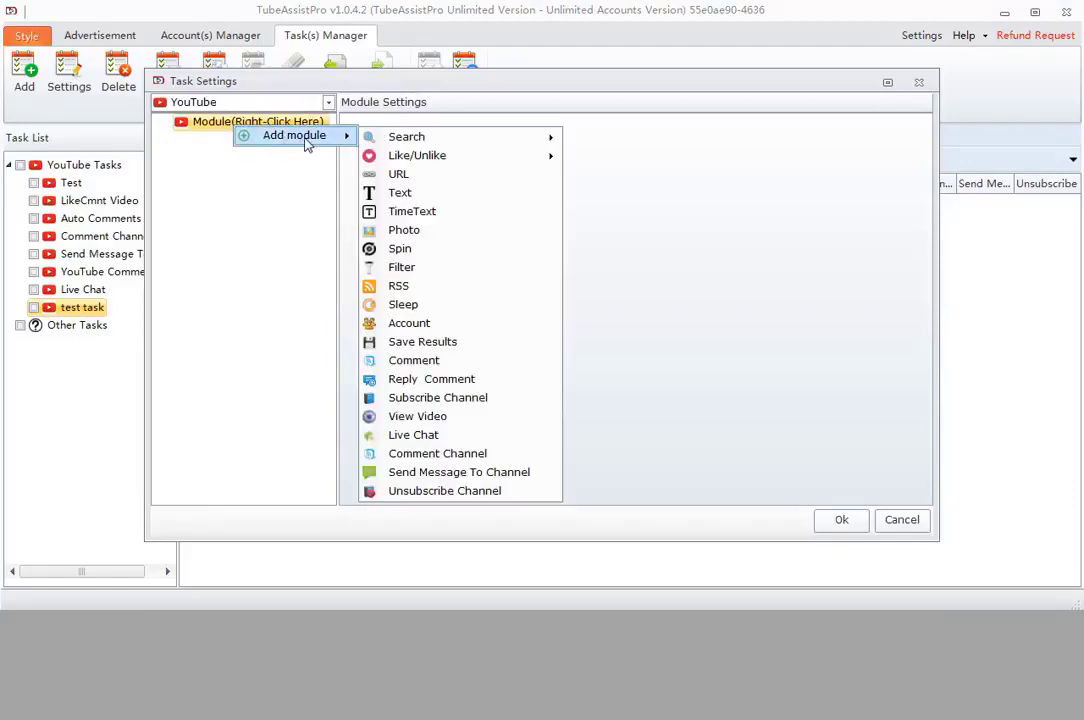
{"action": "mouse_move", "coordinate": [441, 143]}
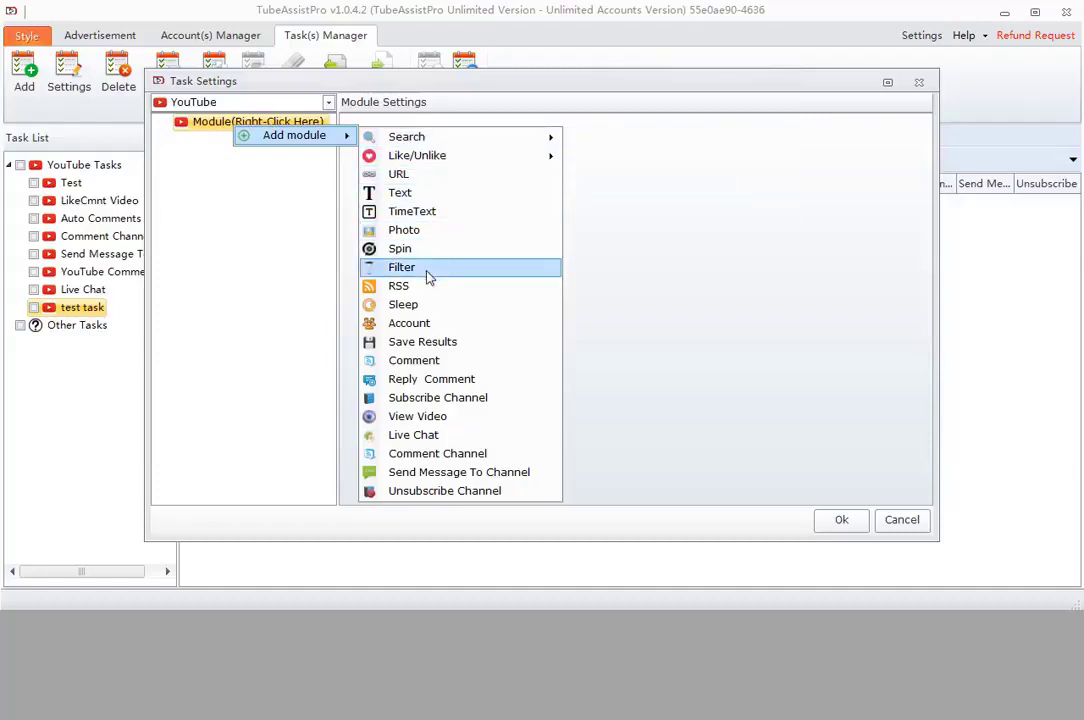
{"action": "left_click", "coordinate": [423, 320]}
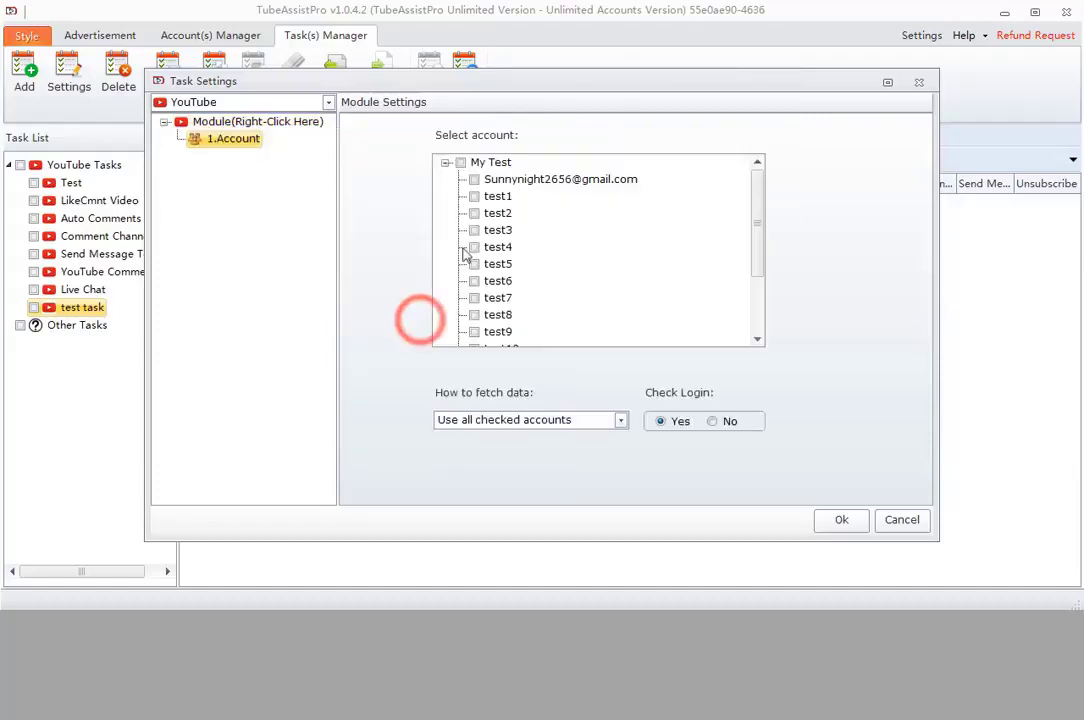
{"action": "left_click", "coordinate": [475, 181]}
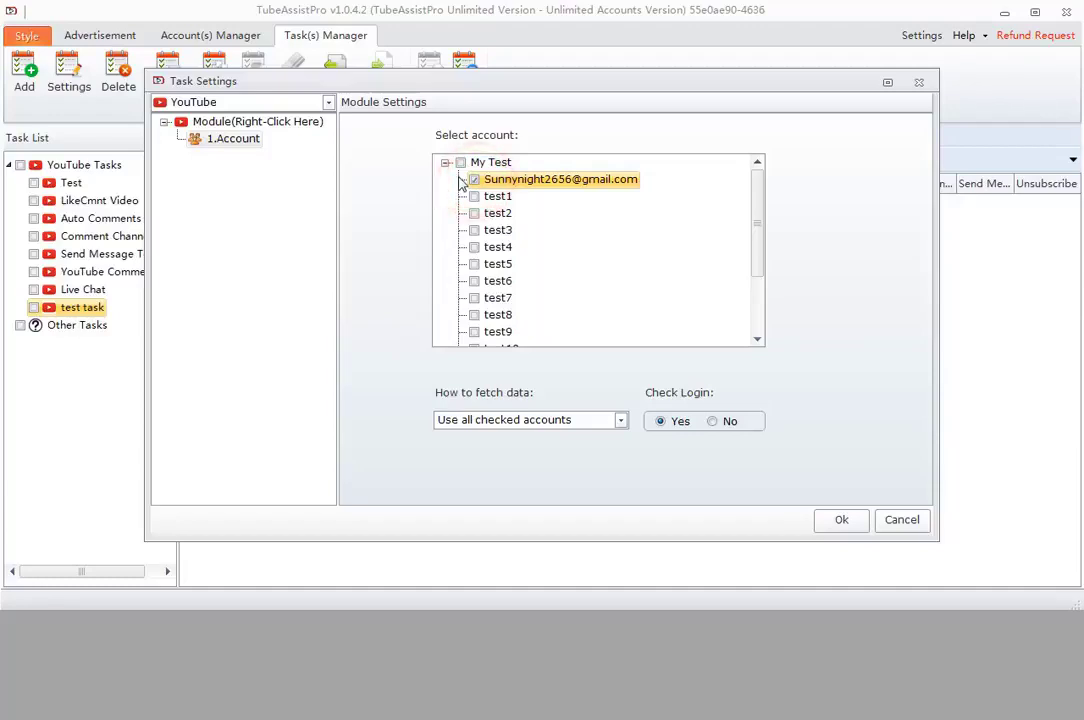
{"action": "left_click", "coordinate": [830, 520]}
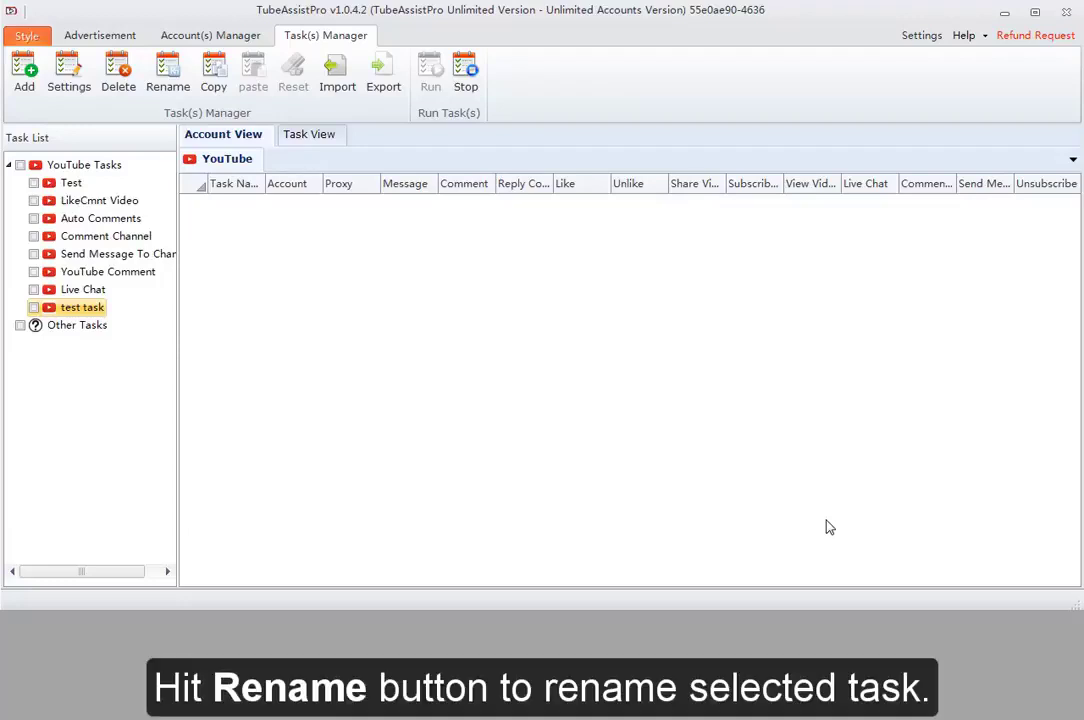
Duplicate "test task" by copying and pasting it in the task list, and select the copy
{"action": "left_click", "coordinate": [70, 308]}
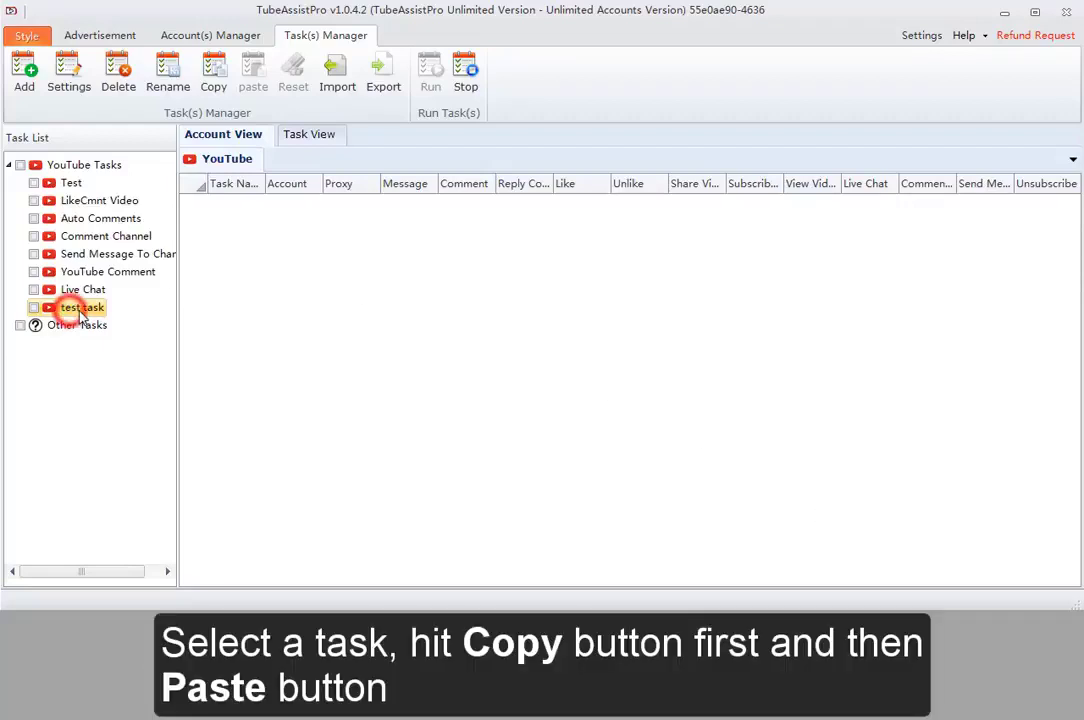
{"action": "left_click", "coordinate": [216, 80]}
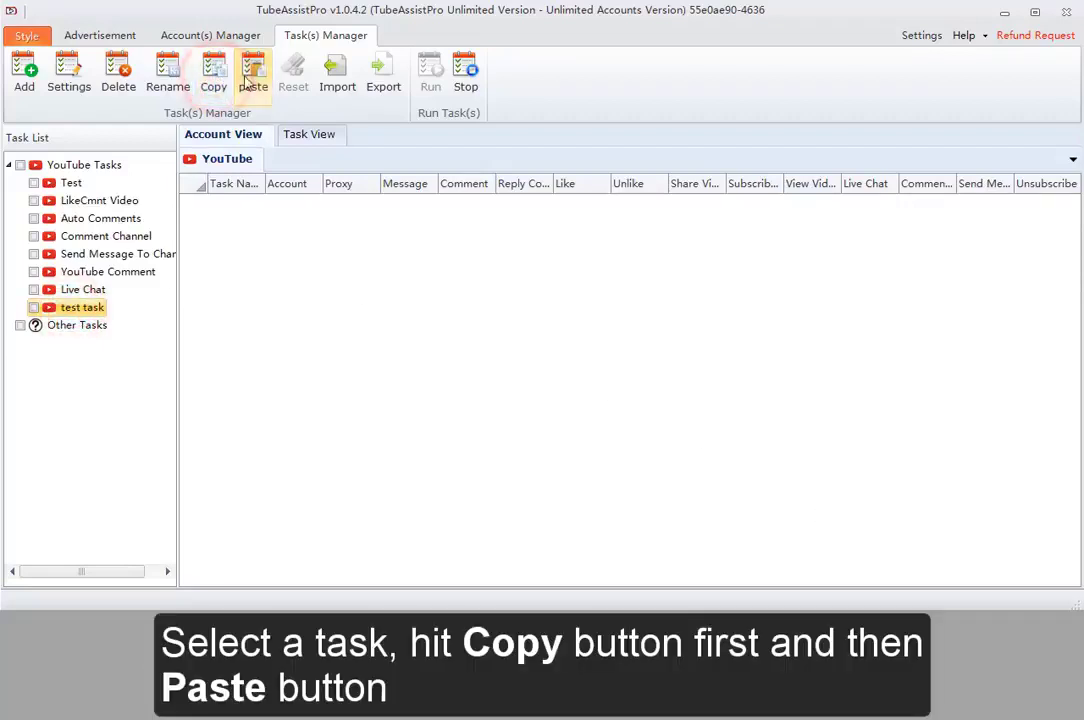
{"action": "left_click", "coordinate": [256, 80]}
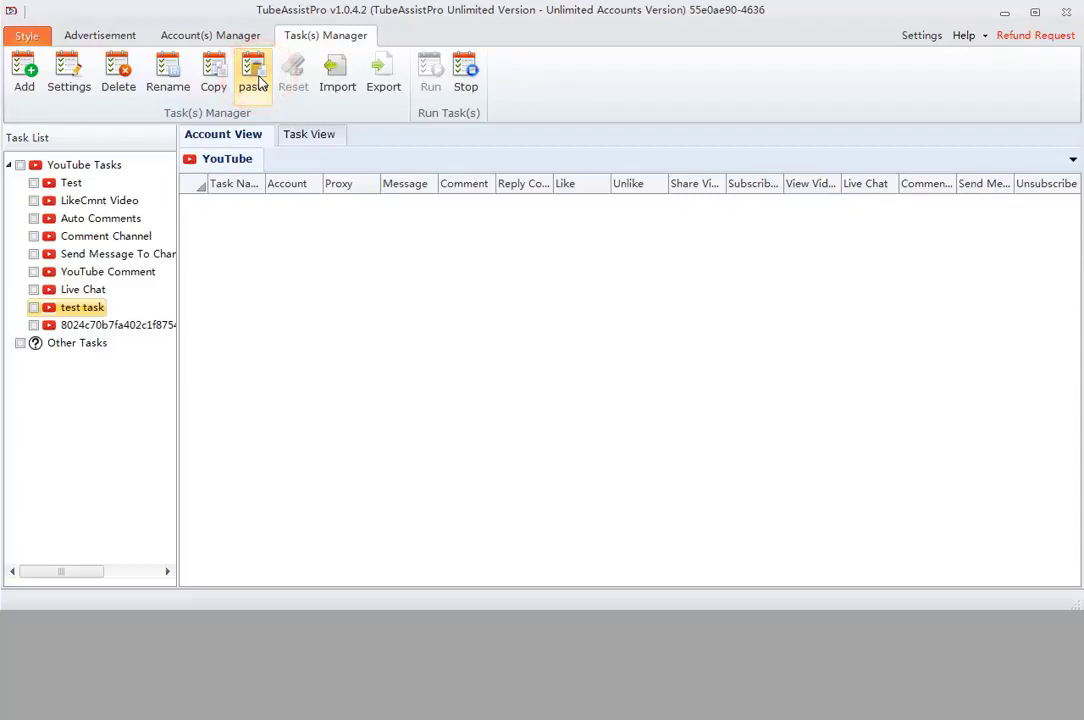
{"action": "left_click", "coordinate": [104, 325]}
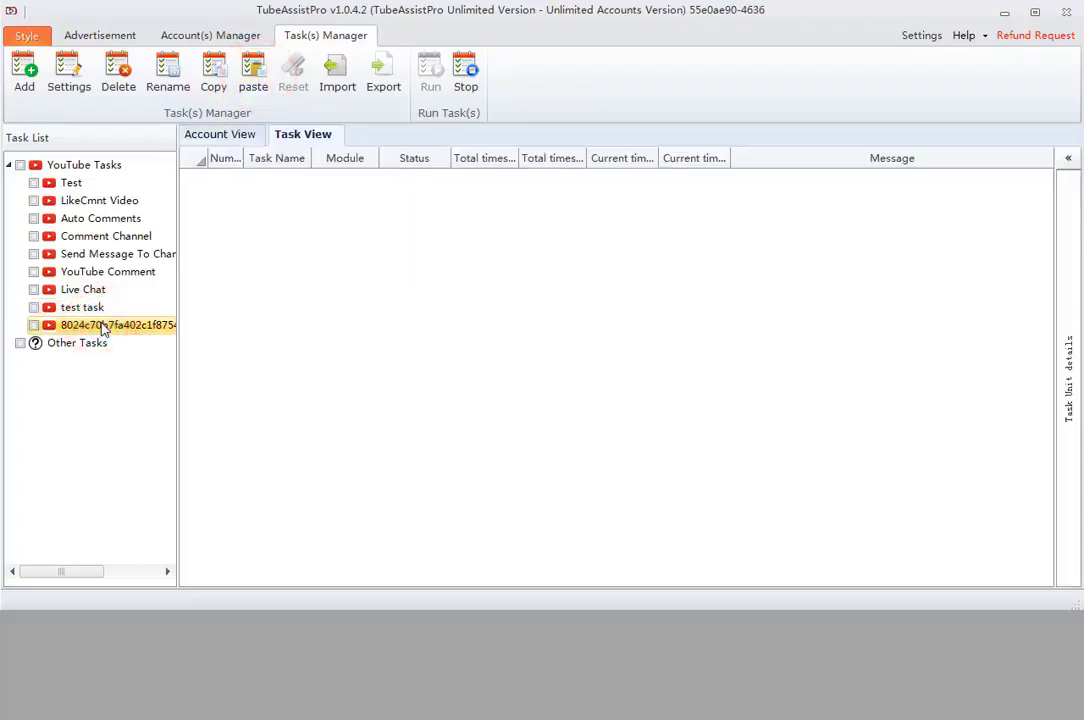
Reset all total and current success and failure times of the LikeCmnt Video task to 0, and untick the task
{"action": "left_click", "coordinate": [36, 201]}
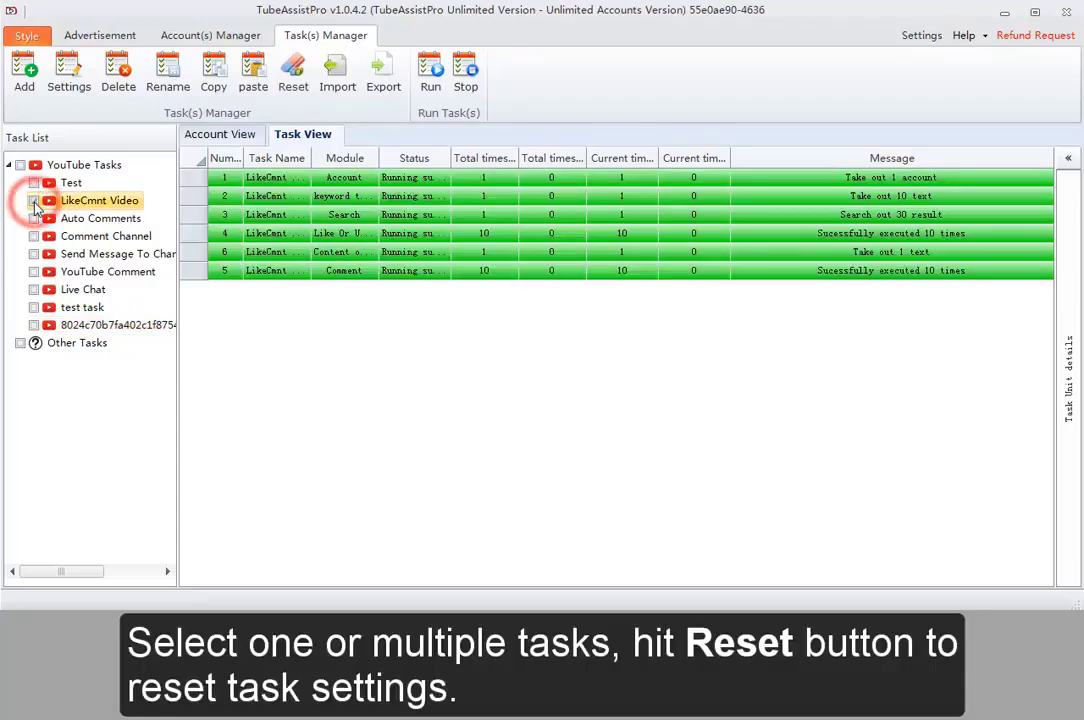
{"action": "left_click", "coordinate": [296, 86]}
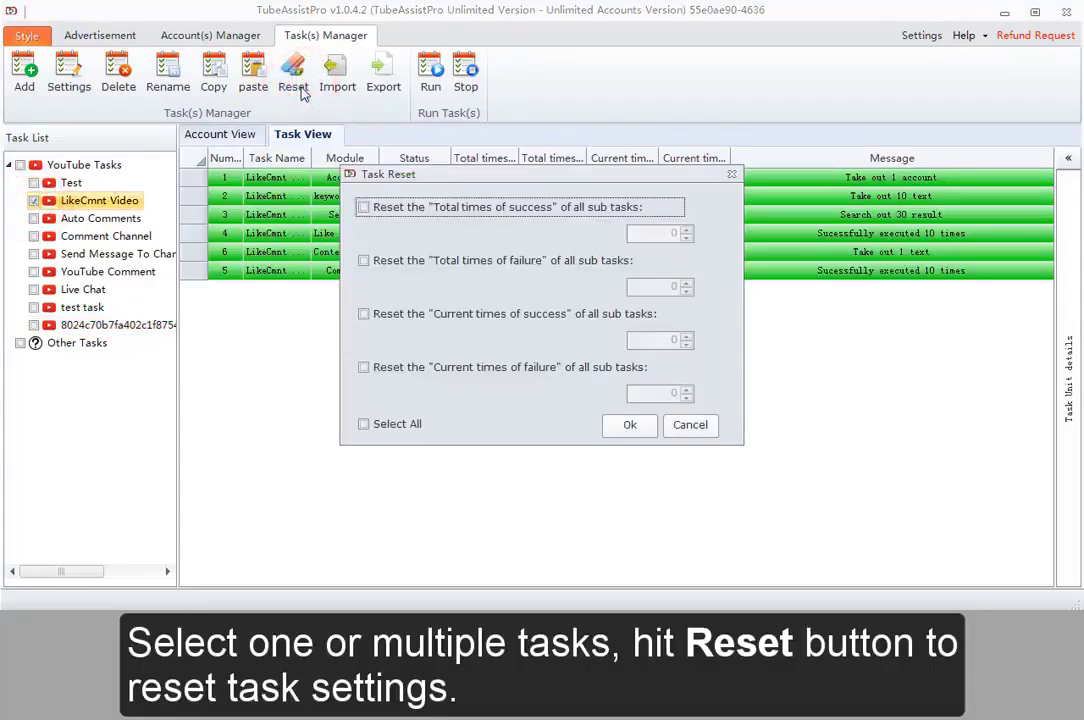
{"action": "left_click", "coordinate": [396, 429]}
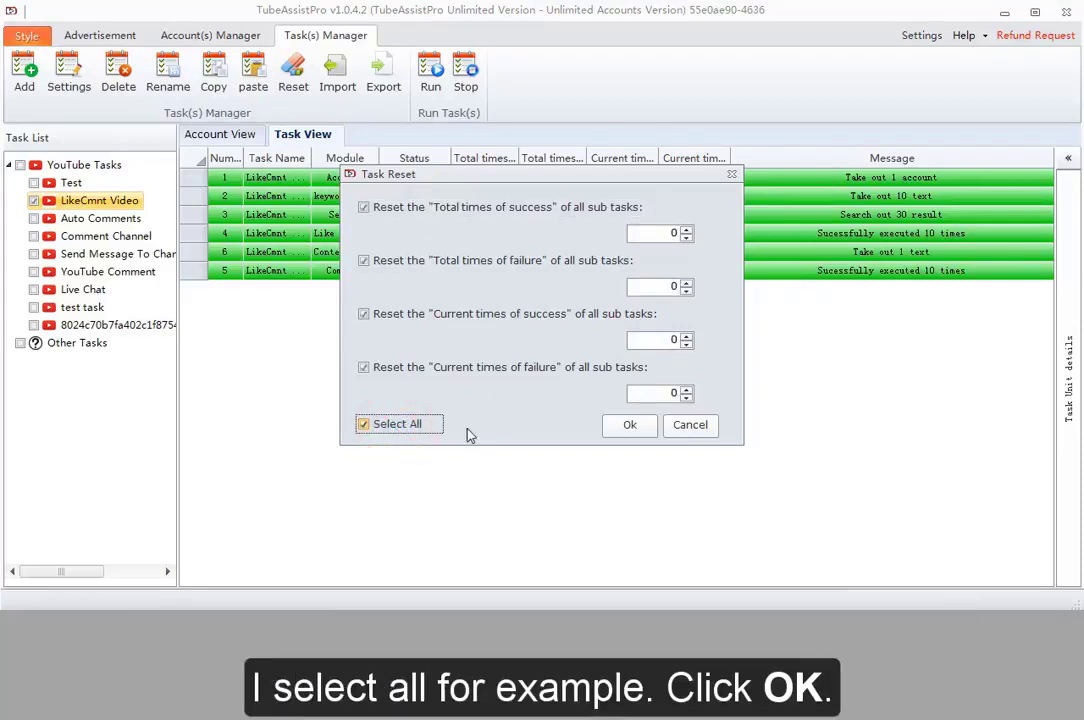
{"action": "left_click", "coordinate": [630, 426]}
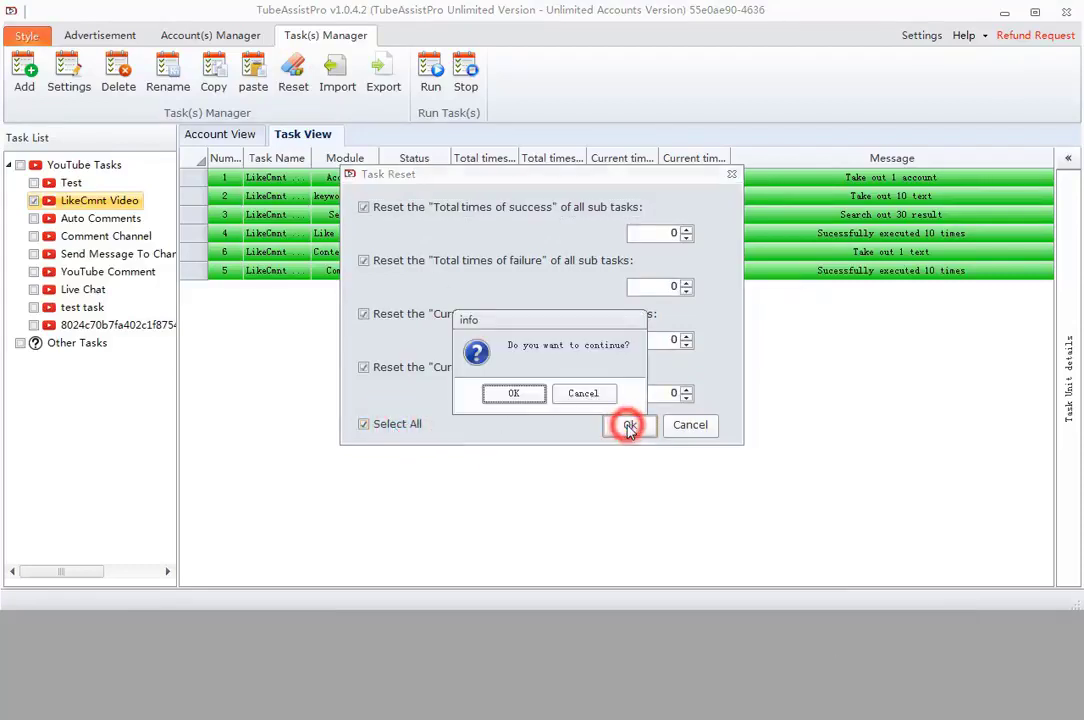
{"action": "left_click", "coordinate": [527, 400]}
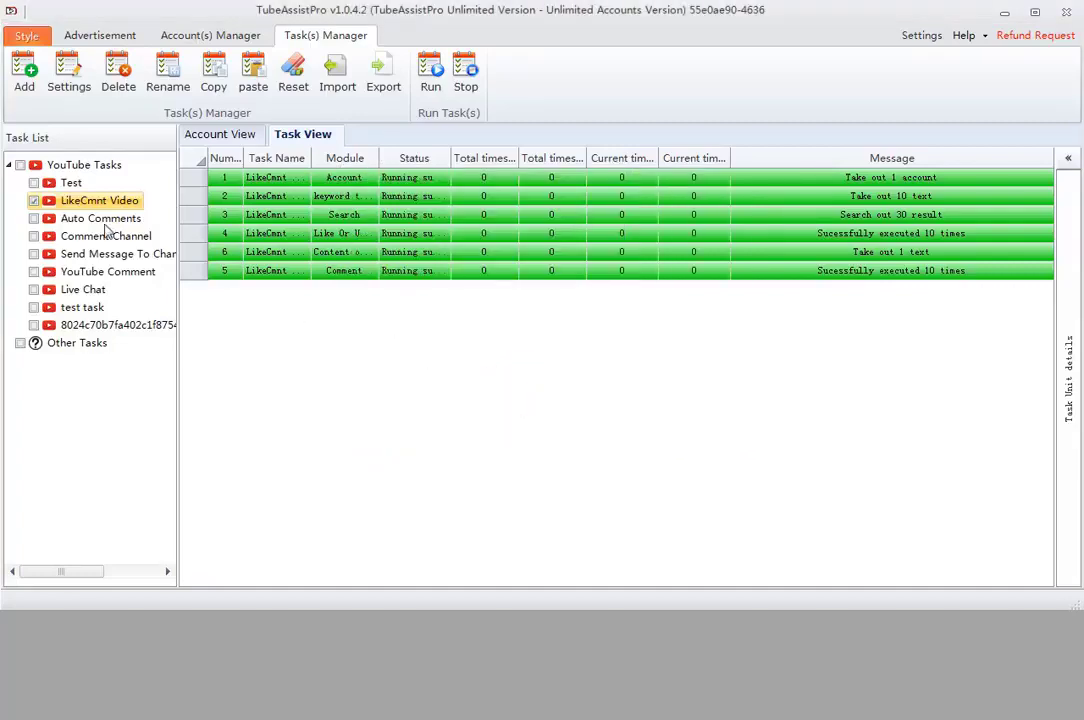
{"action": "left_click", "coordinate": [33, 201]}
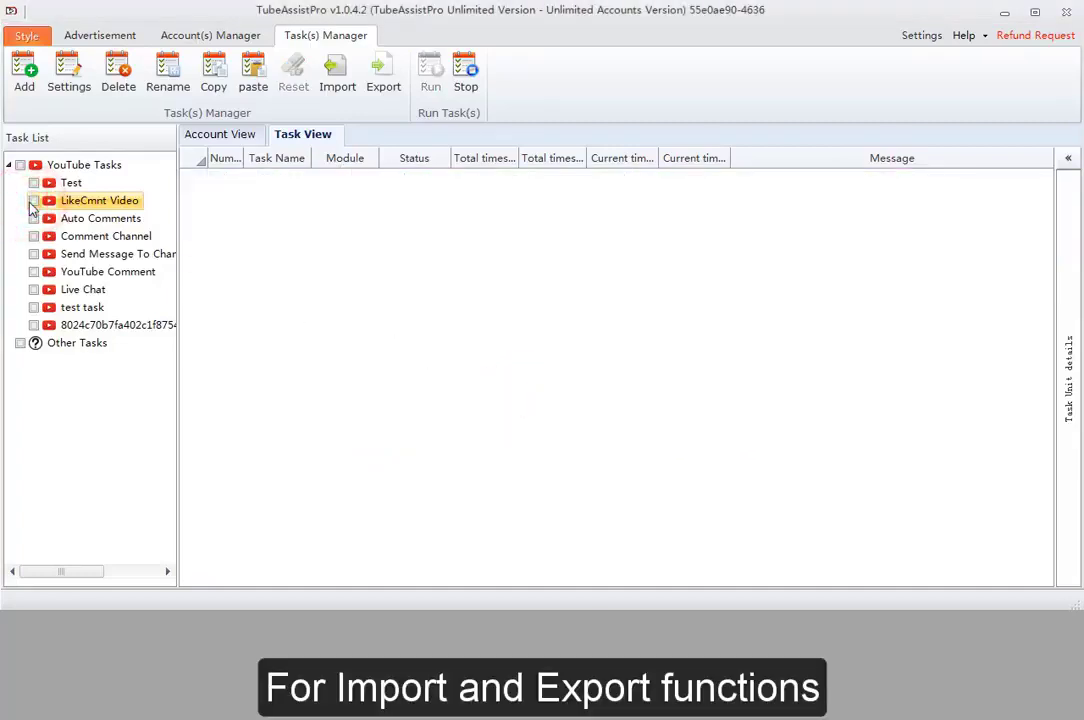
Export the LikeCmnt Video task as a JSON file named "task" in the 任务+数据 folder
{"action": "left_click", "coordinate": [72, 201]}
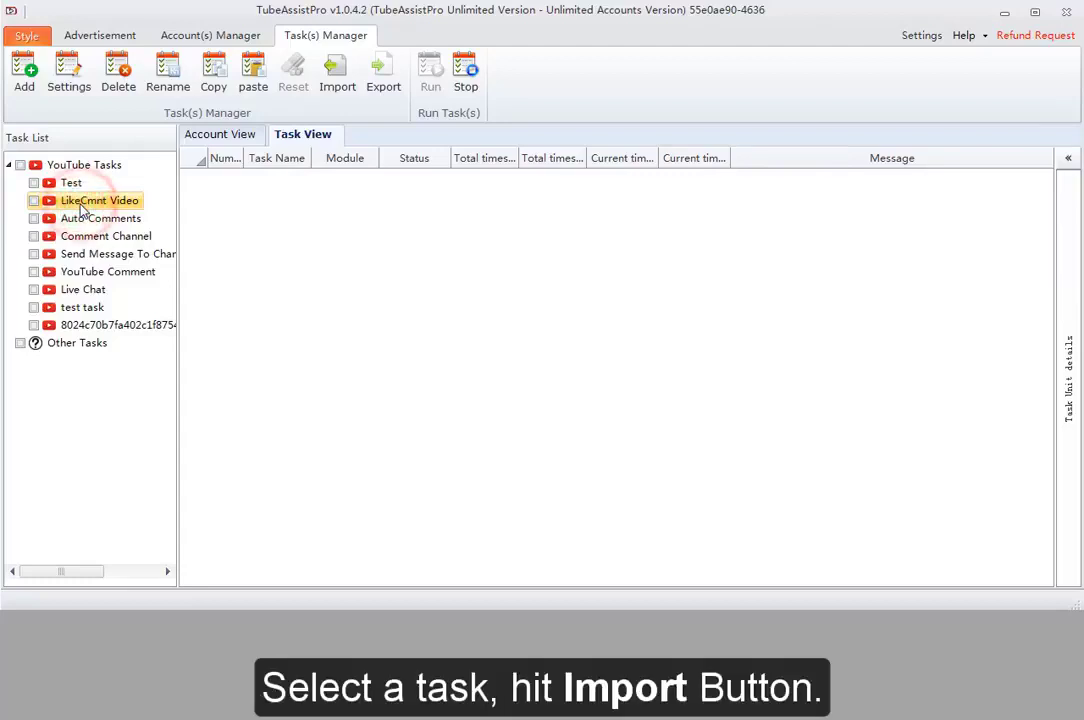
{"action": "left_click", "coordinate": [378, 80]}
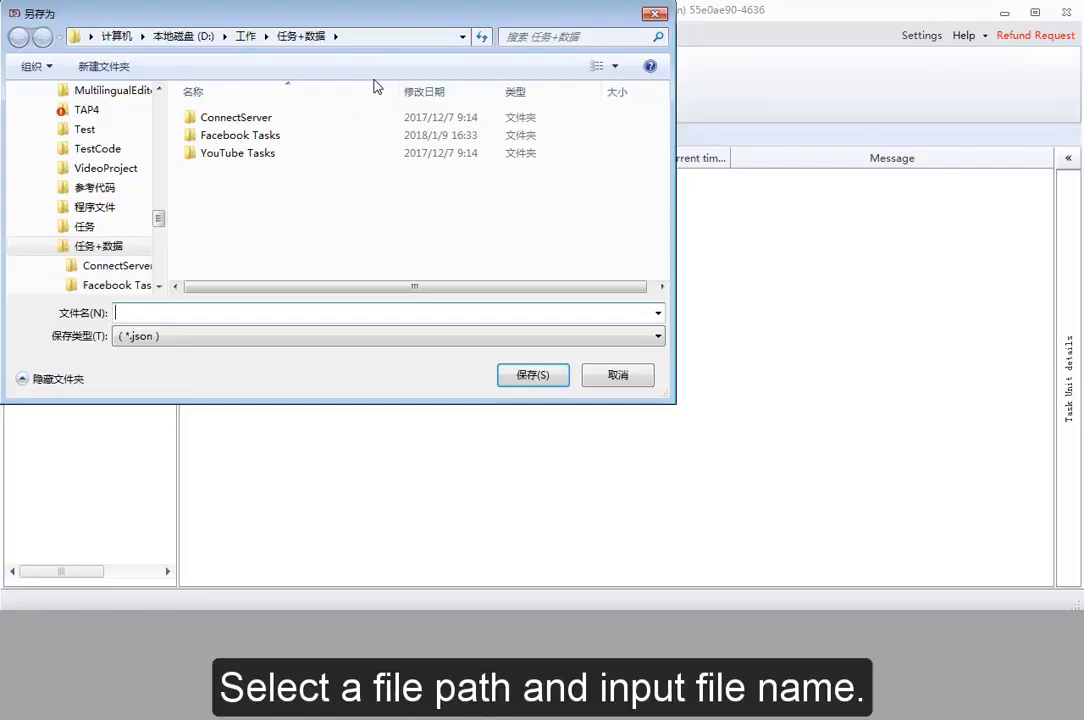
{"action": "left_click", "coordinate": [268, 317]}
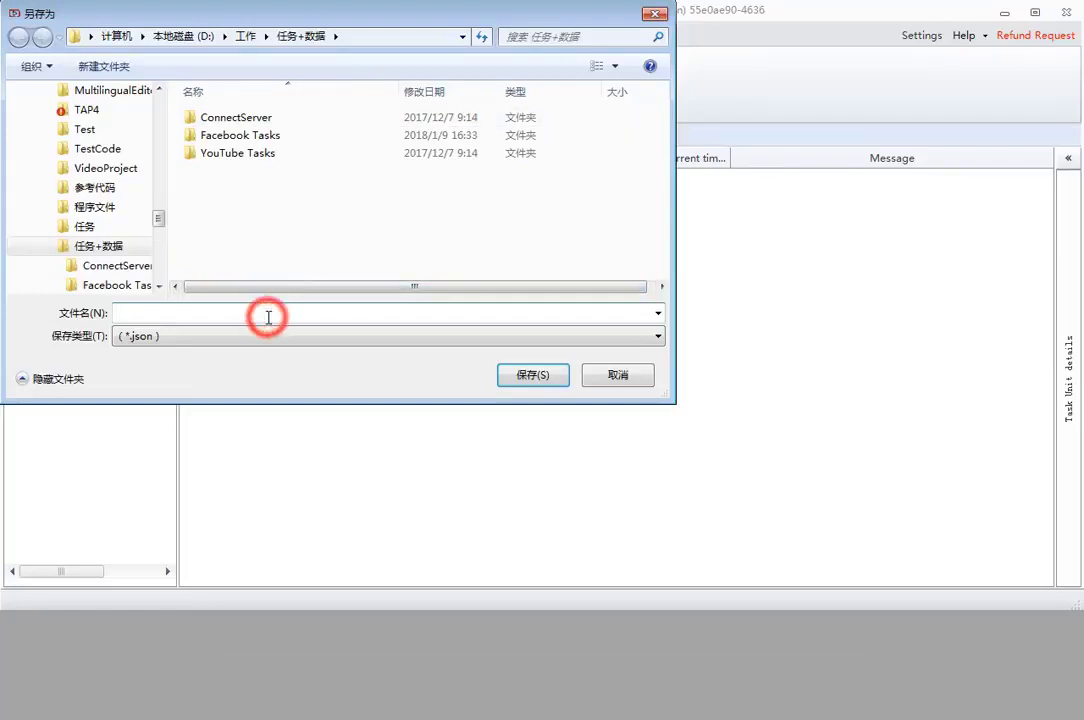
{"action": "type", "text": "task"}
{"action": "left_click", "coordinate": [527, 377]}
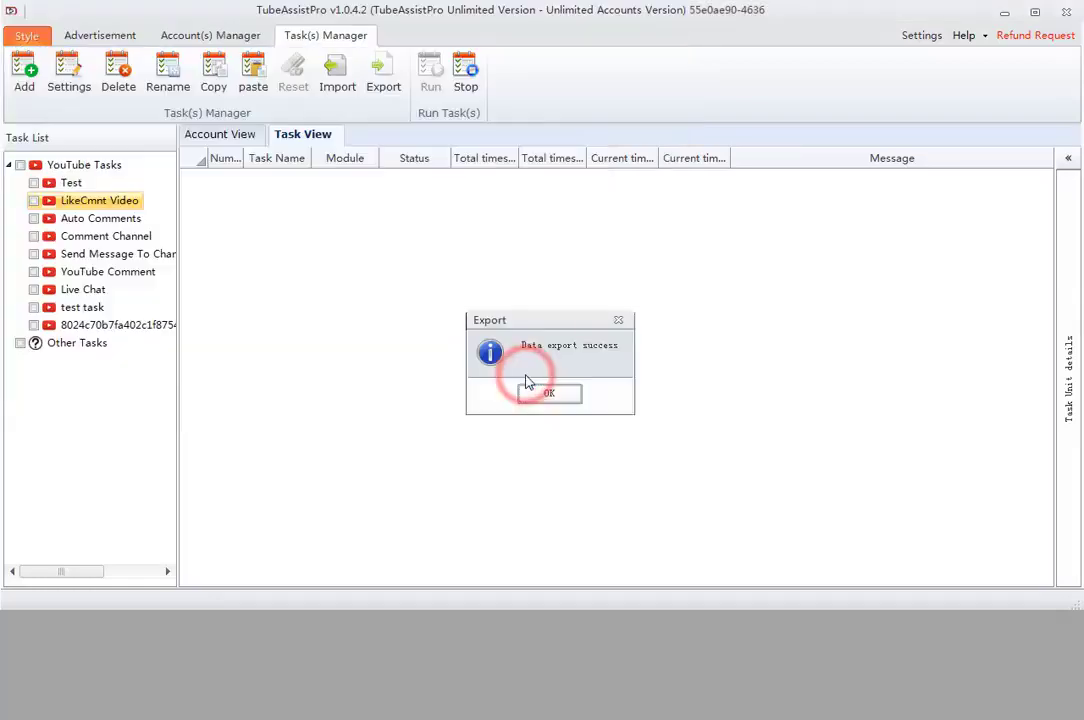
{"action": "left_click", "coordinate": [550, 397]}
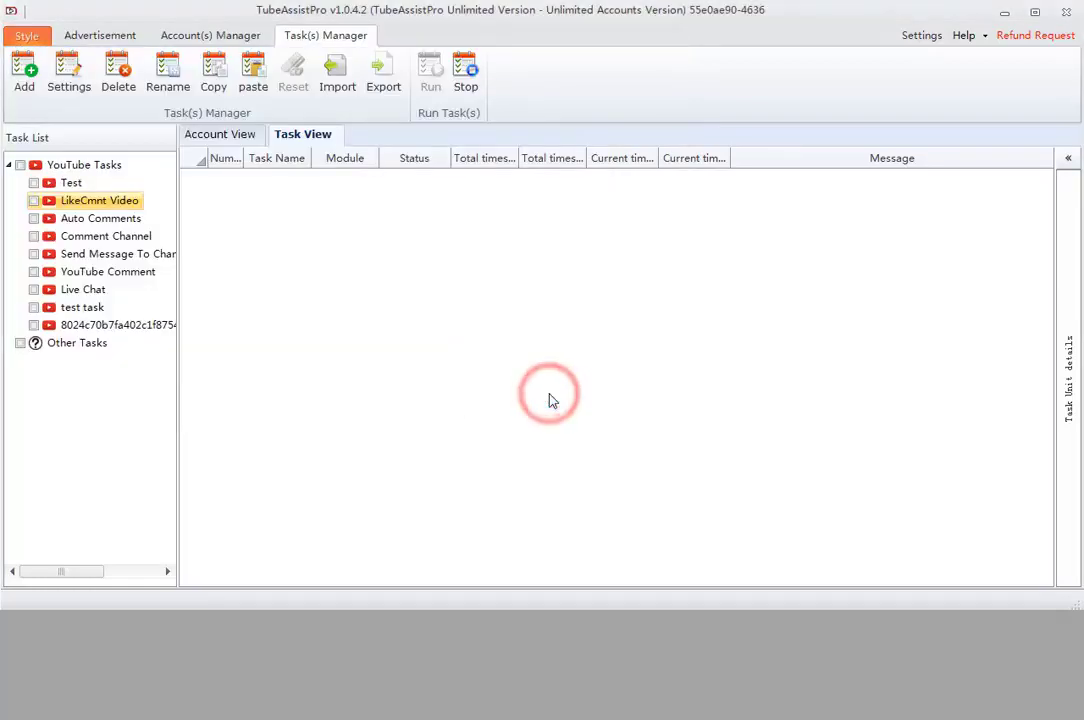
Import the task.json file from the 任务+数据 folder and select the imported "task" in the task list
{"action": "left_click", "coordinate": [332, 82]}
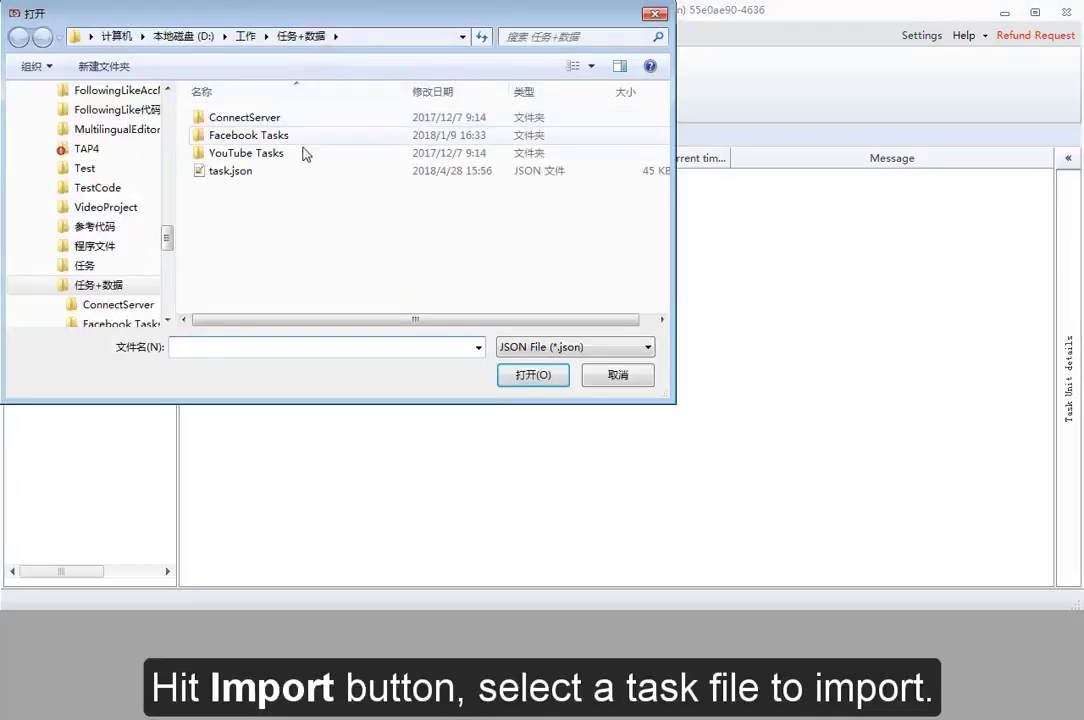
{"action": "left_click", "coordinate": [258, 173]}
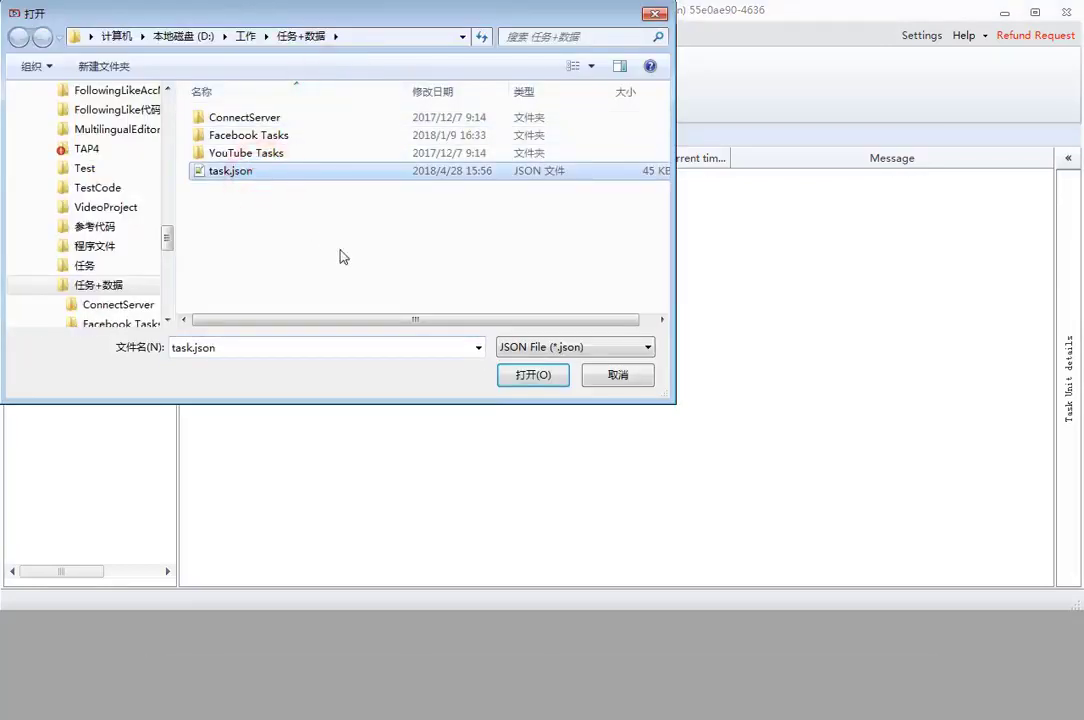
{"action": "left_click", "coordinate": [526, 378]}
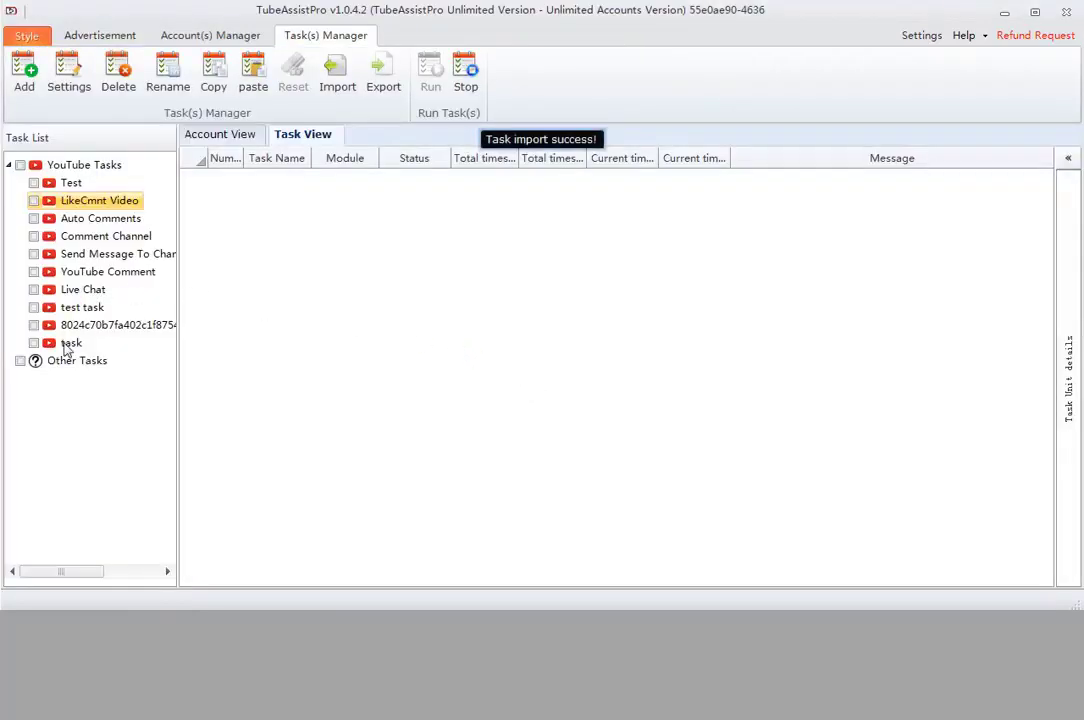
{"action": "left_click", "coordinate": [66, 346]}
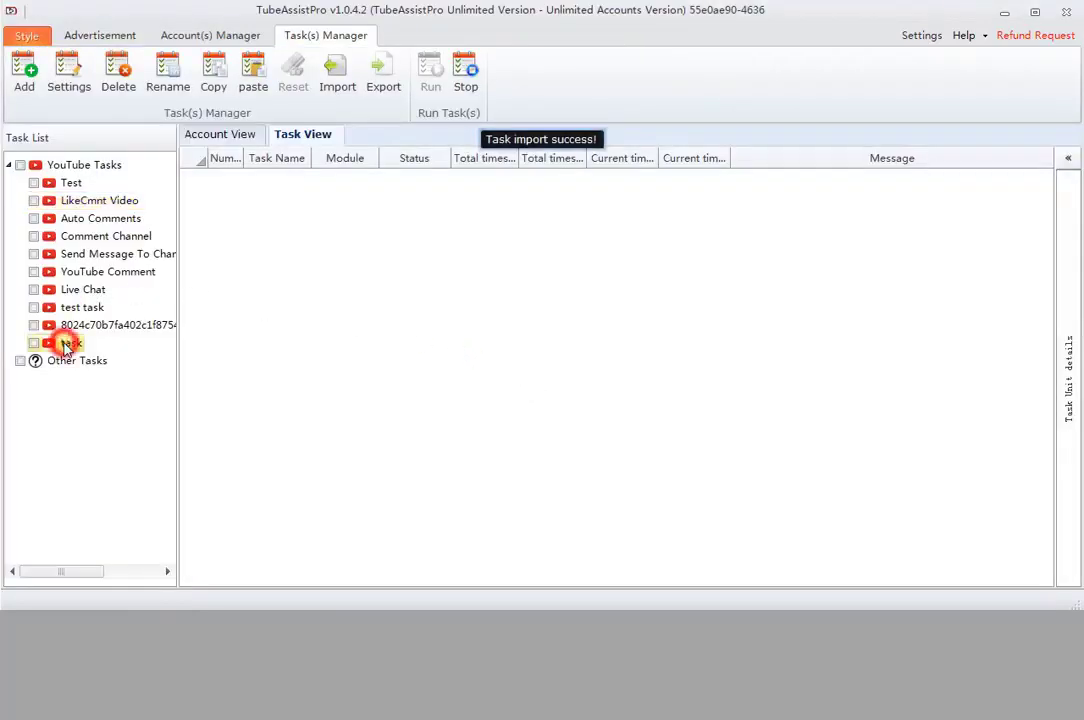
Tick "test task" and open its run settings, trying the scheduled date and daily scheduled time options before choosing Run now
{"action": "left_click", "coordinate": [428, 90]}
{"action": "left_click", "coordinate": [465, 98]}
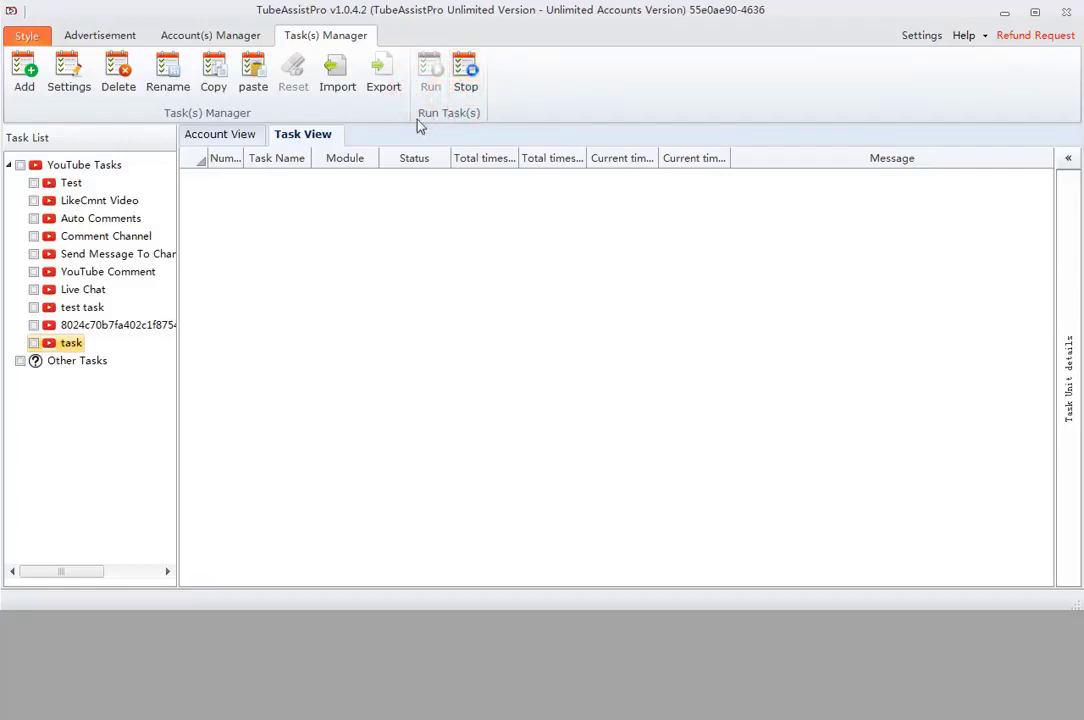
{"action": "left_click", "coordinate": [34, 308]}
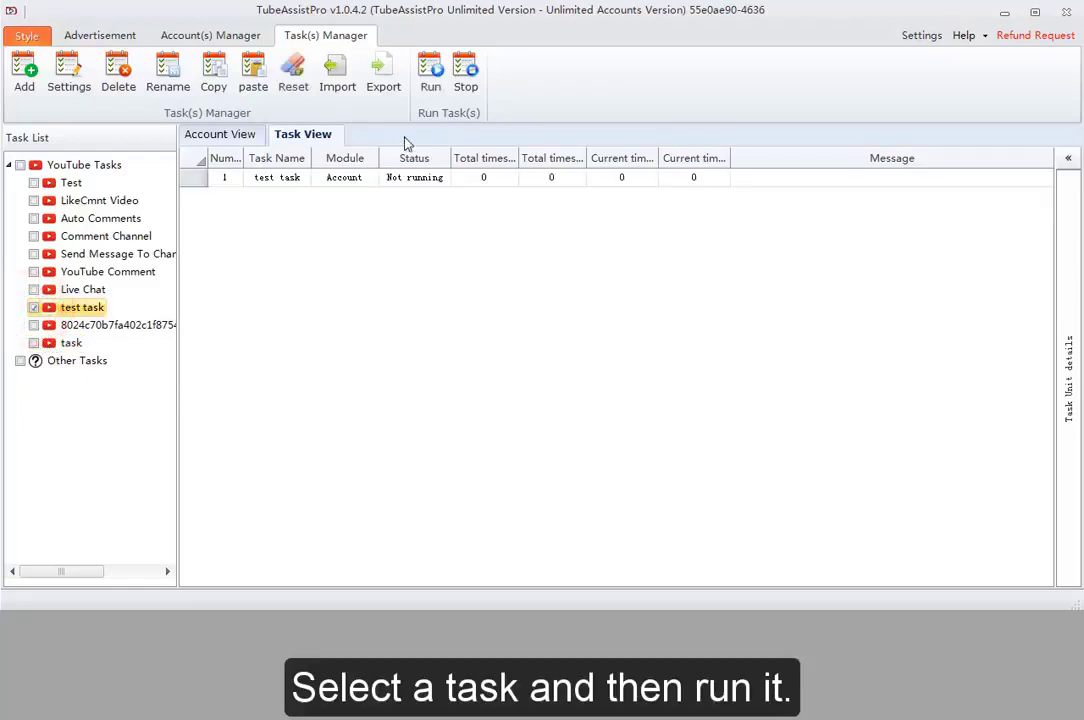
{"action": "left_click", "coordinate": [431, 78]}
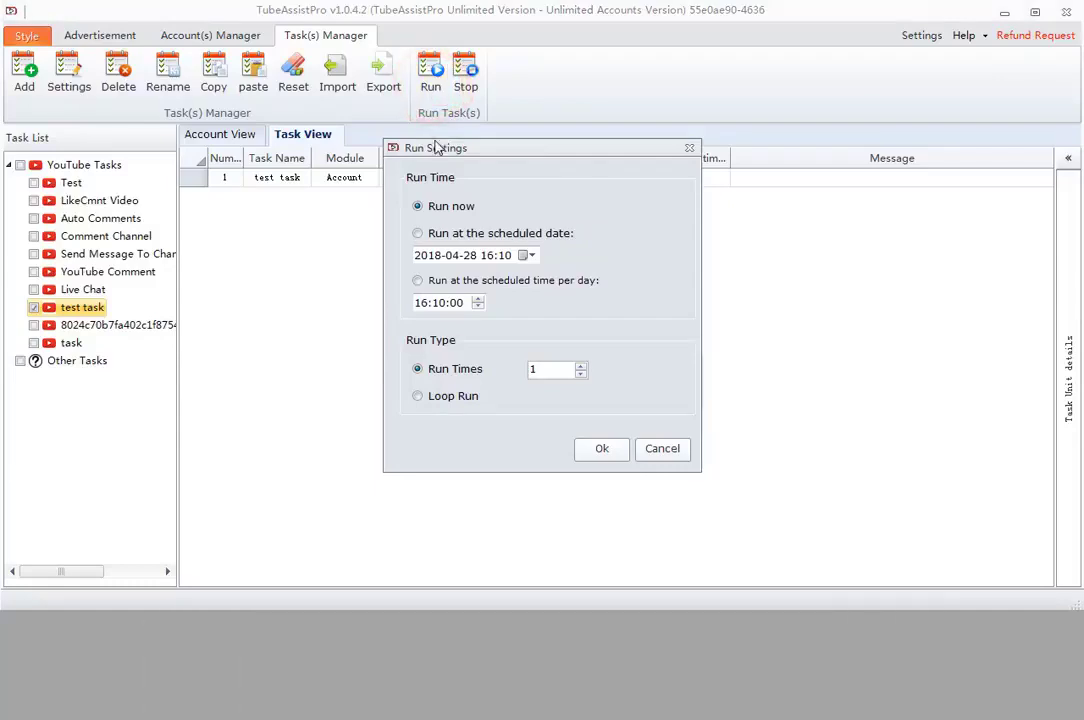
{"action": "left_click", "coordinate": [418, 233]}
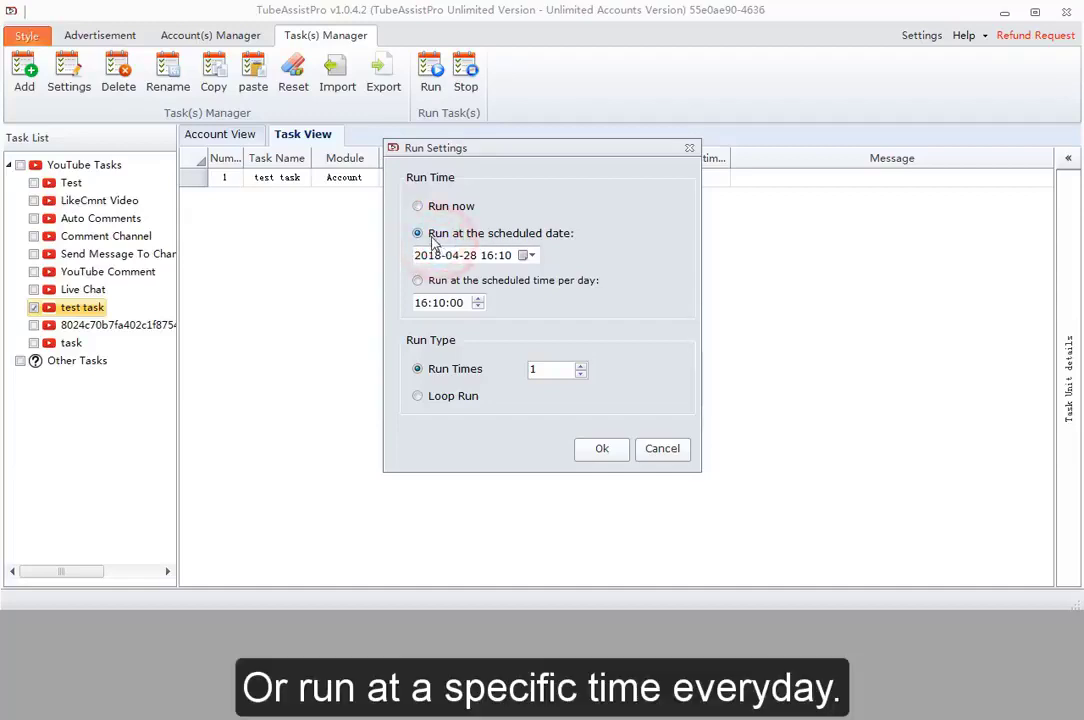
{"action": "left_click", "coordinate": [443, 284]}
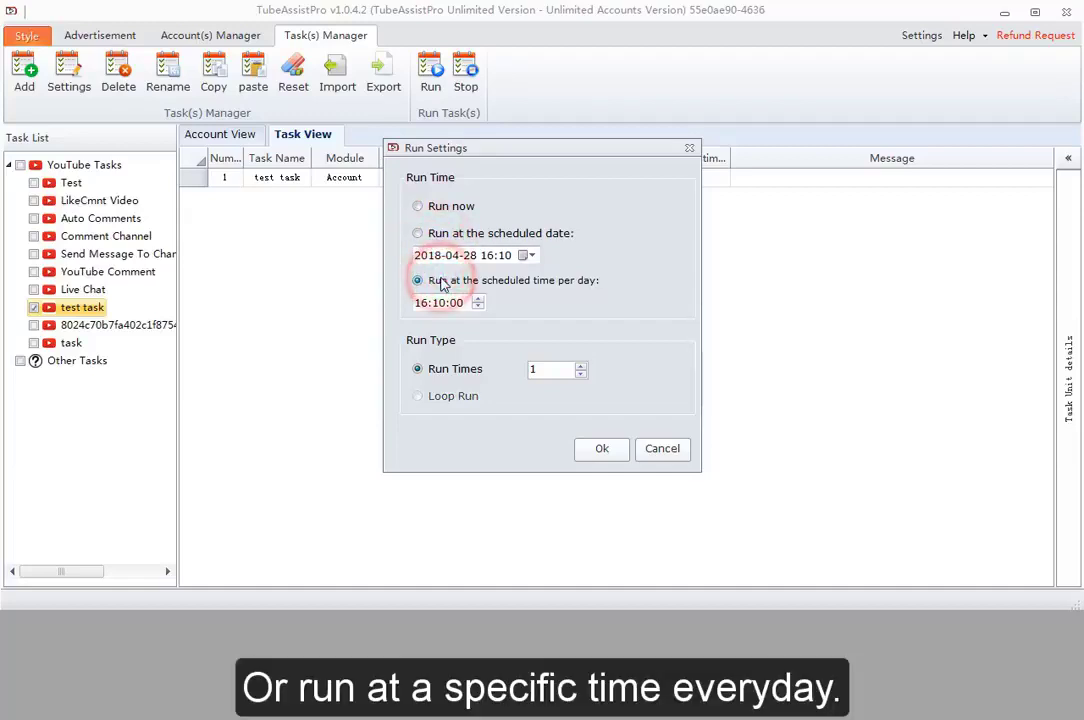
{"action": "left_click", "coordinate": [418, 207]}
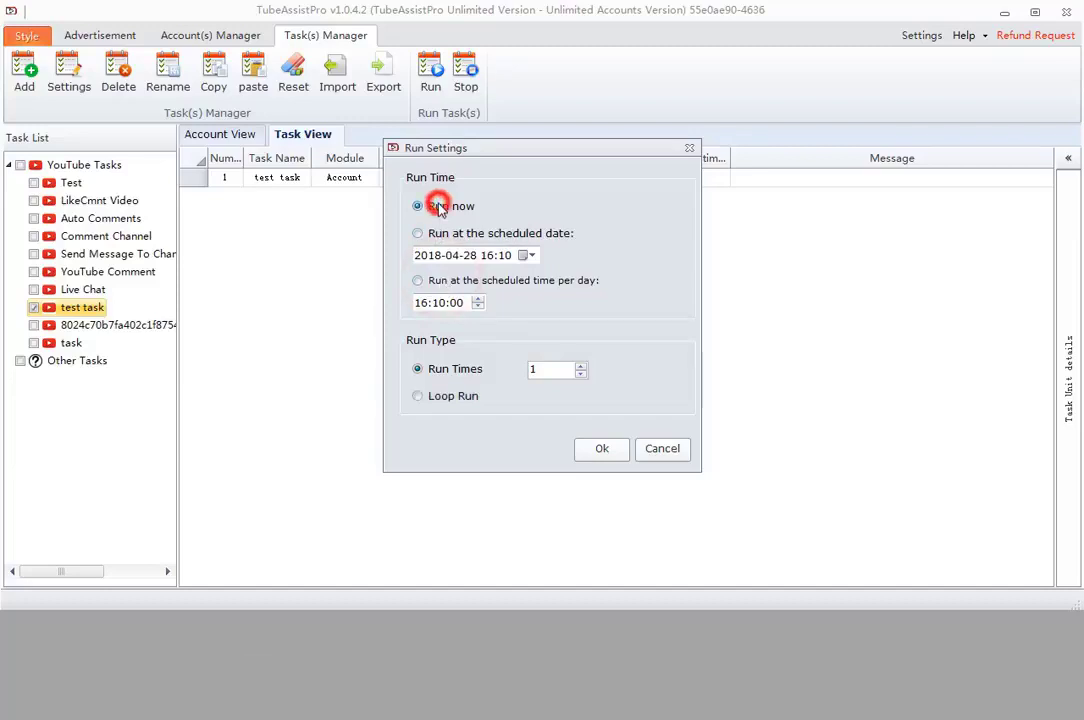
Try the Loop Run type, return to Run Times with 1 run, and confirm the run settings to start "test task"
{"action": "left_click", "coordinate": [437, 370]}
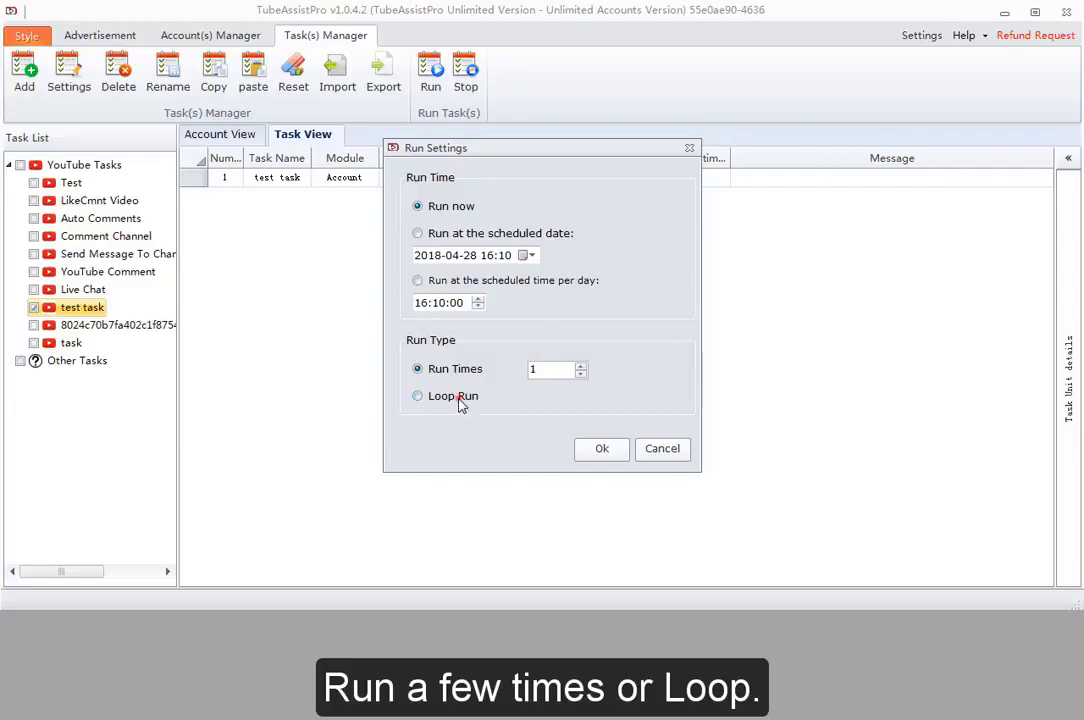
{"action": "left_click", "coordinate": [460, 399]}
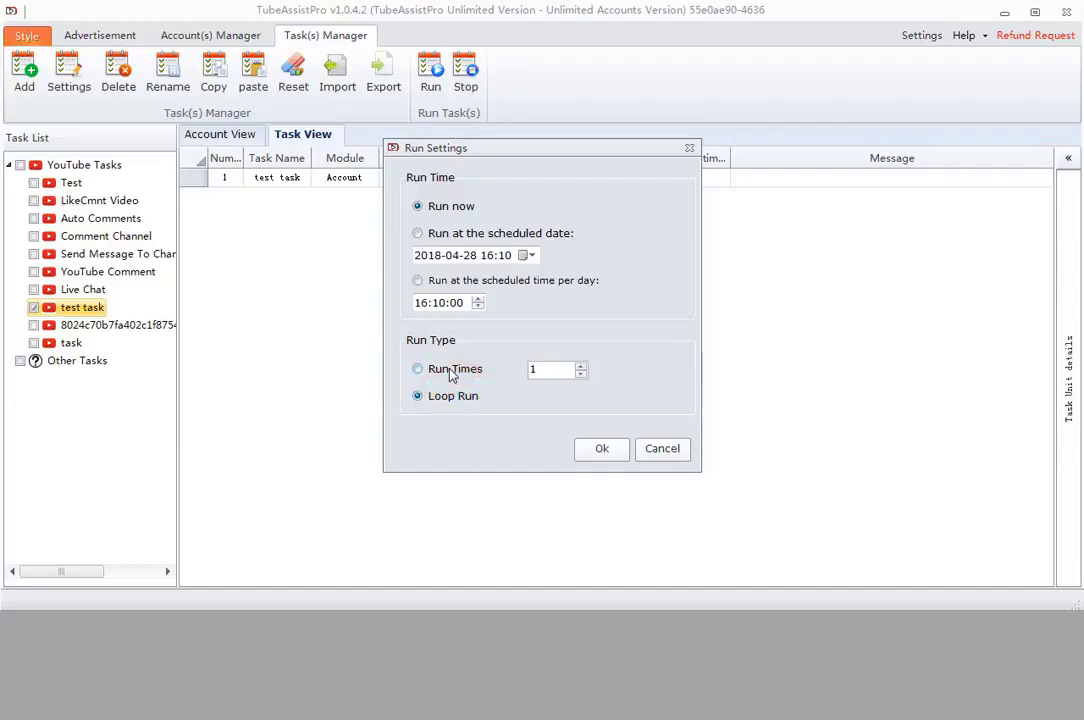
{"action": "left_click", "coordinate": [450, 370]}
{"action": "left_click", "coordinate": [590, 448]}
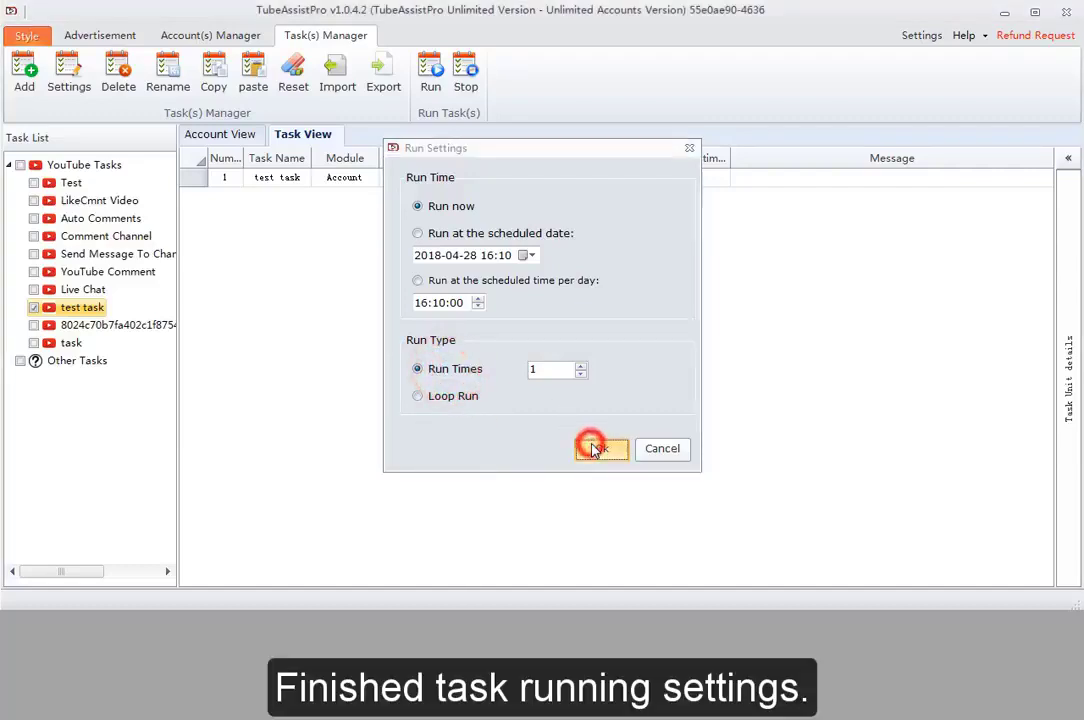